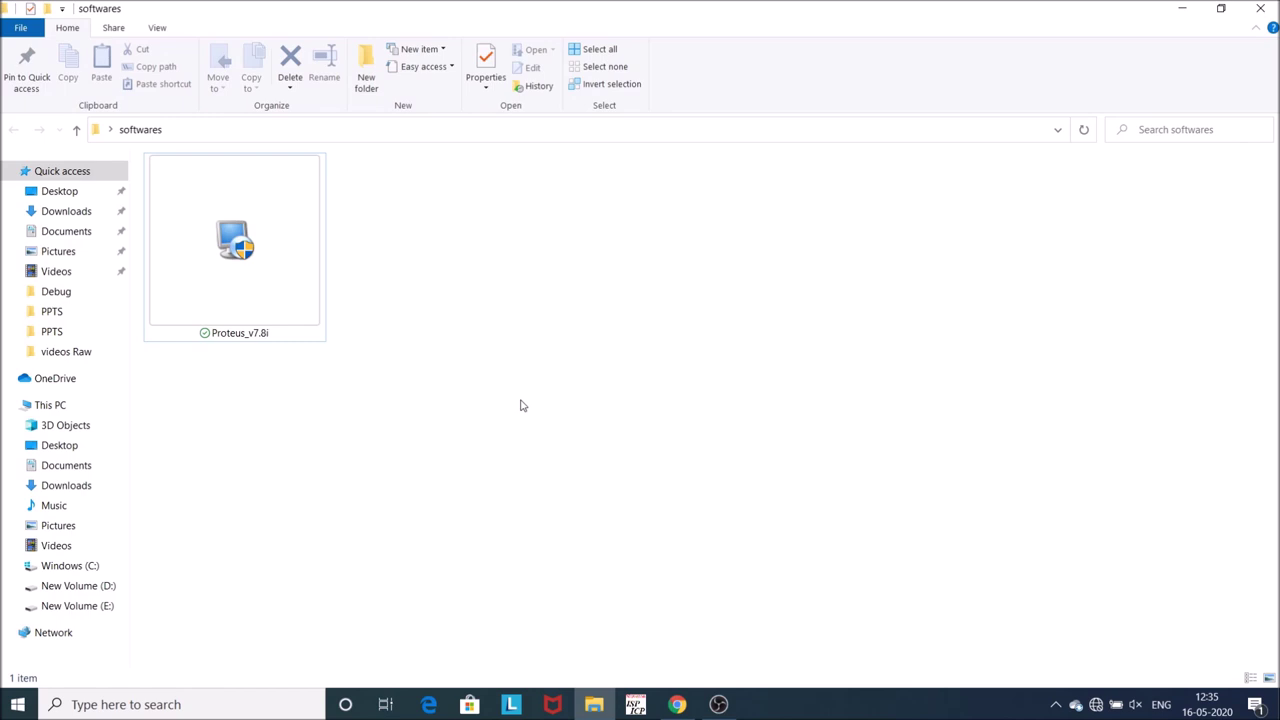
- Switch to Chrome to view the Softwares Embedded Systems folder in Google Drive, and return to the local softwares folder
left_click(677, 704)
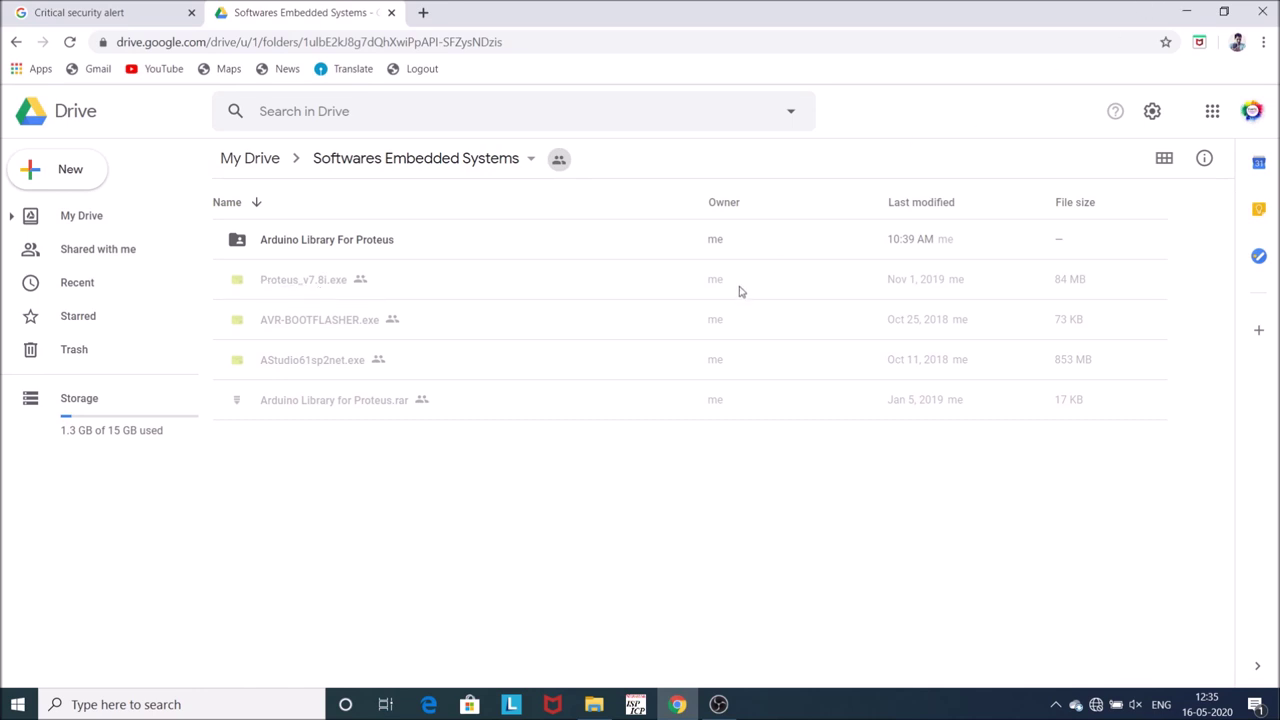
left_click(1186, 12)
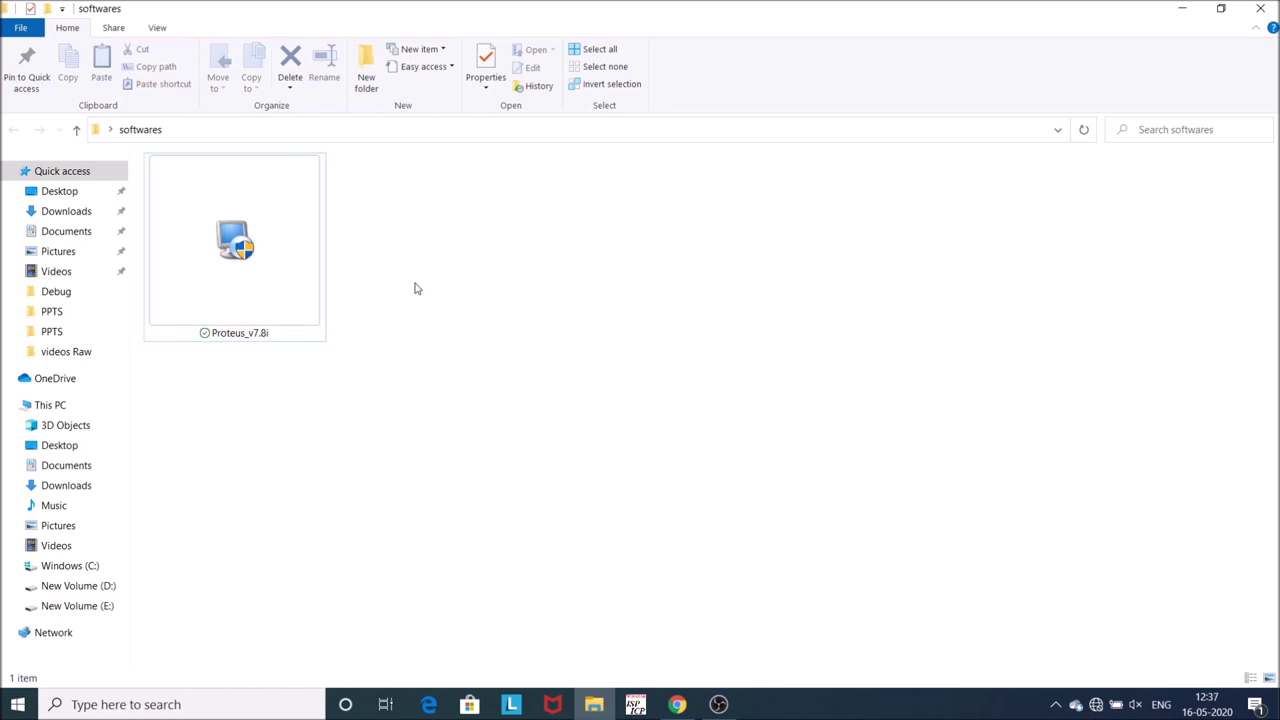
left_click(237, 288)
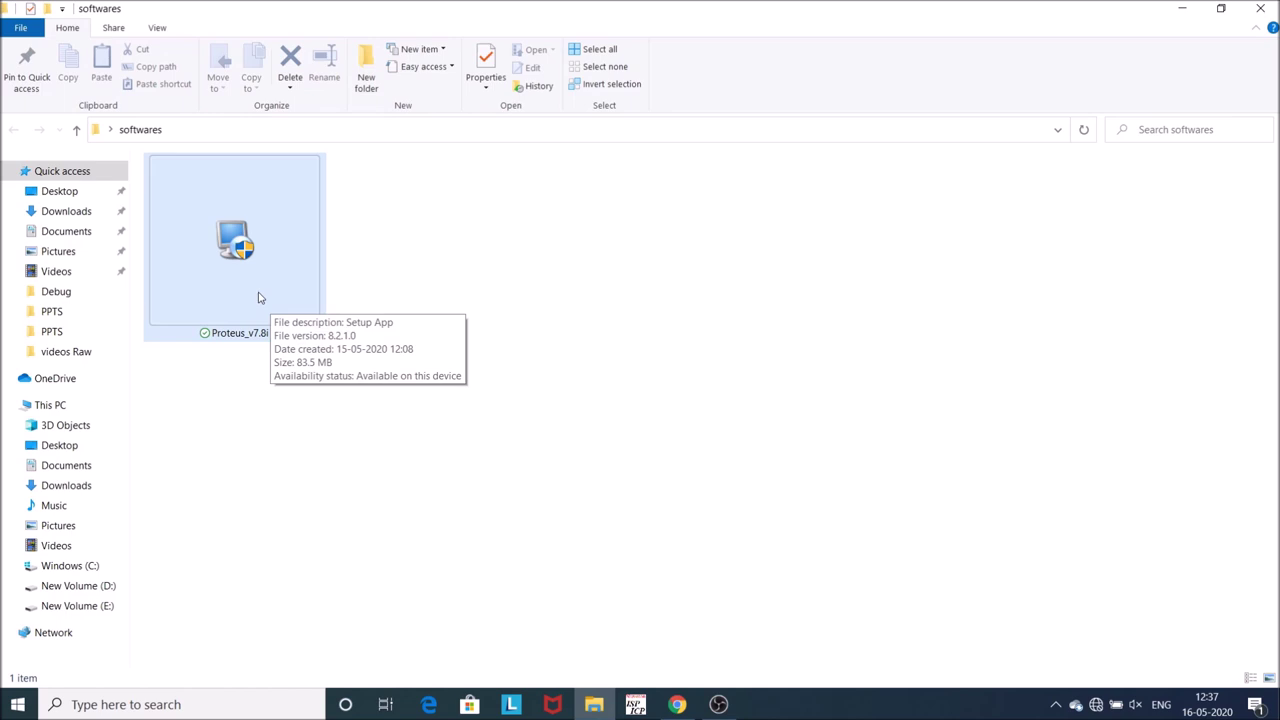
left_click(458, 278)
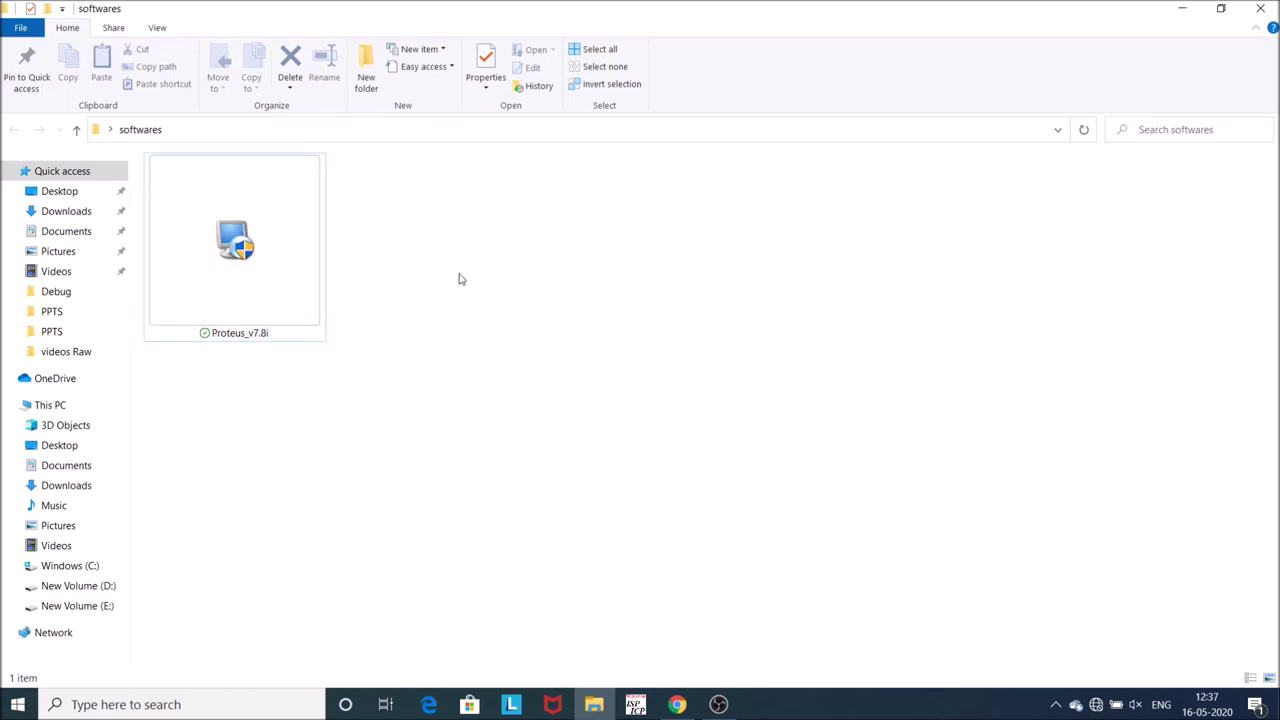
- Launch the Proteus_v7.8i installer with permission to make changes, and magnify the screen to 150%
double_click(250, 271)
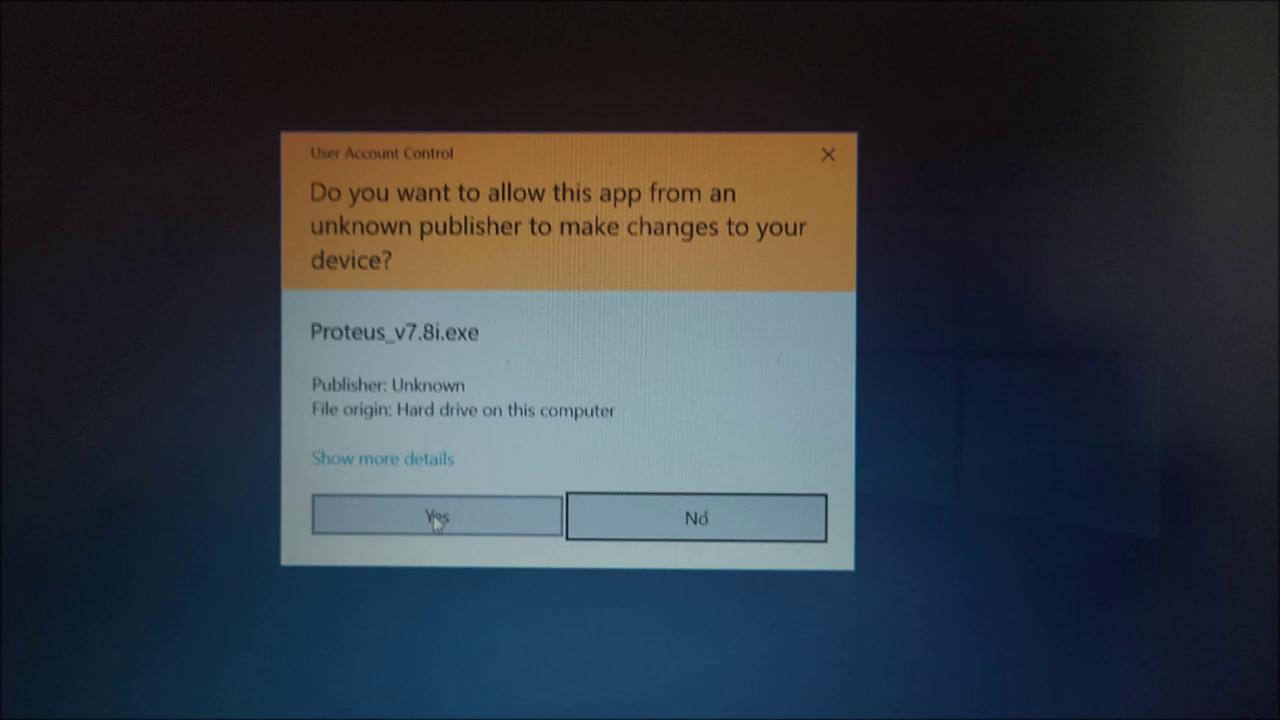
left_click(433, 515)
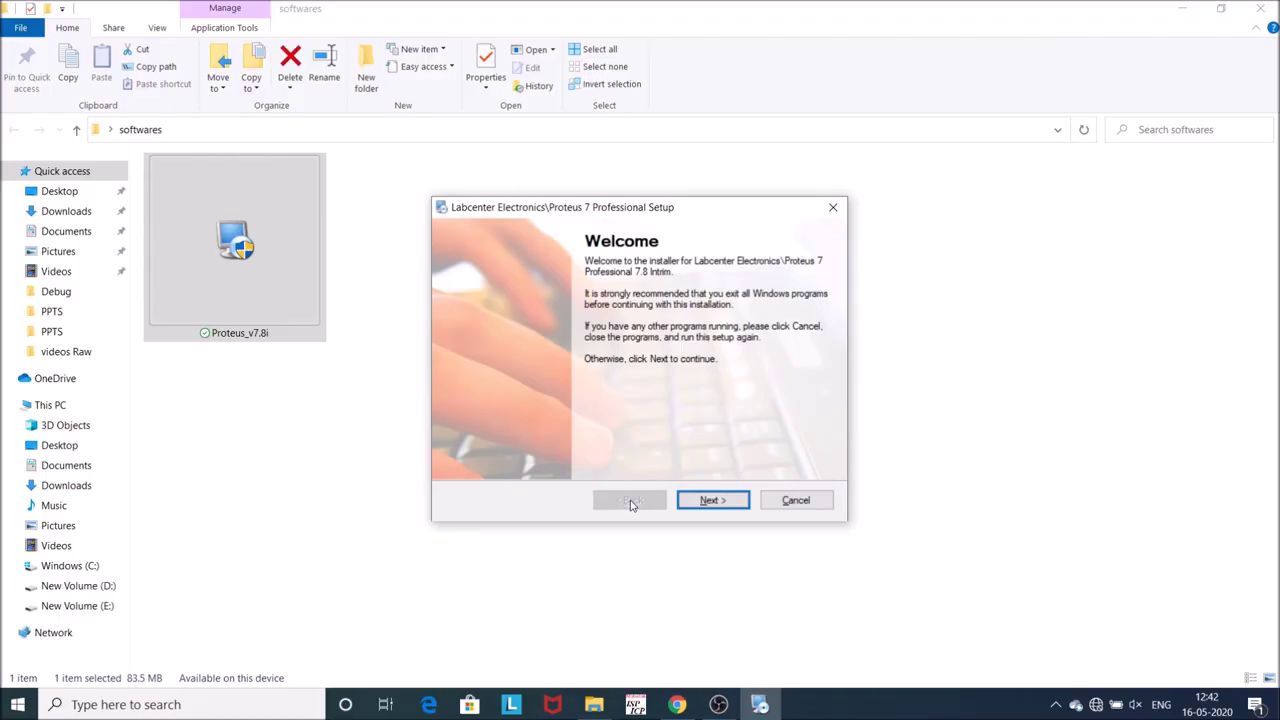
key("super+plus")
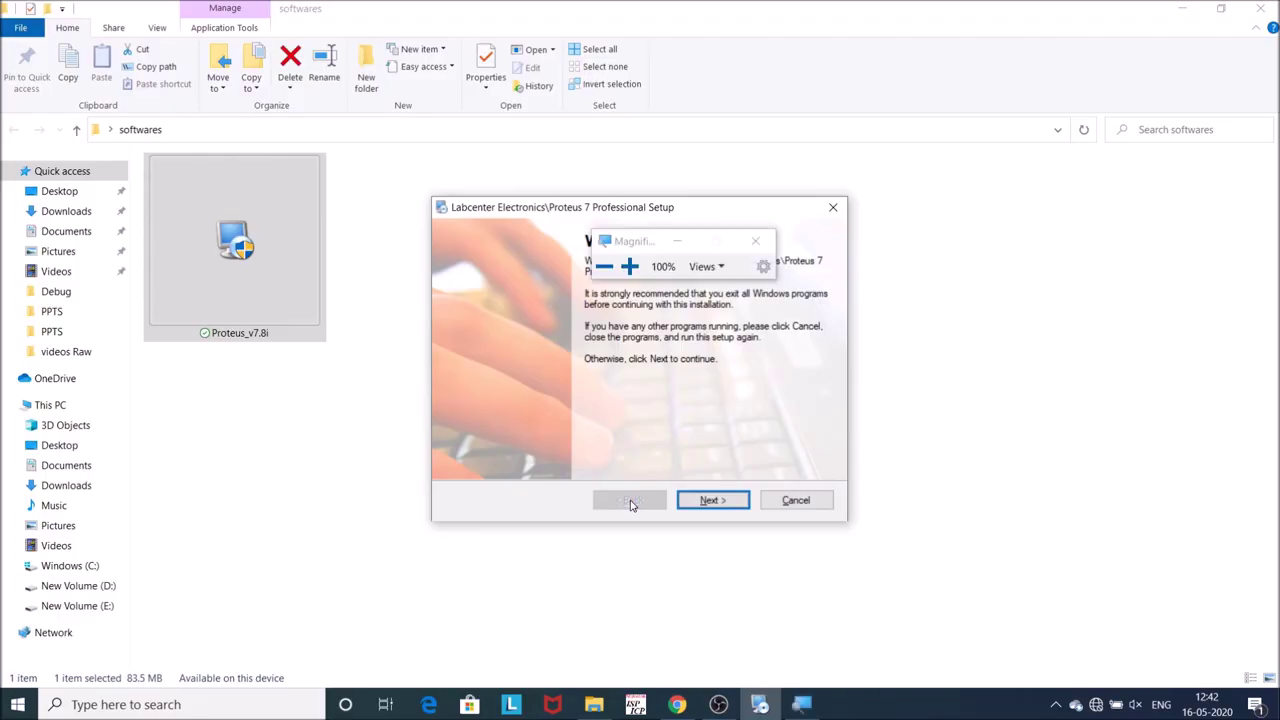
key("super+plus")
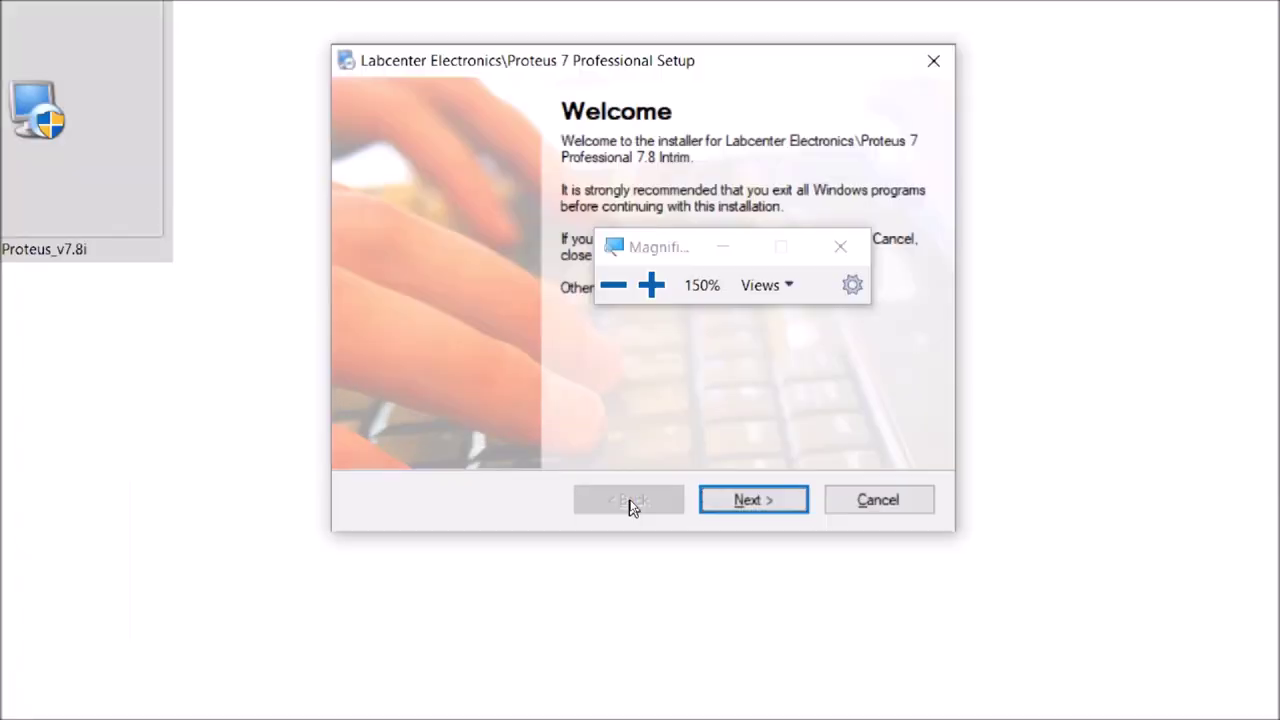
left_click(722, 246)
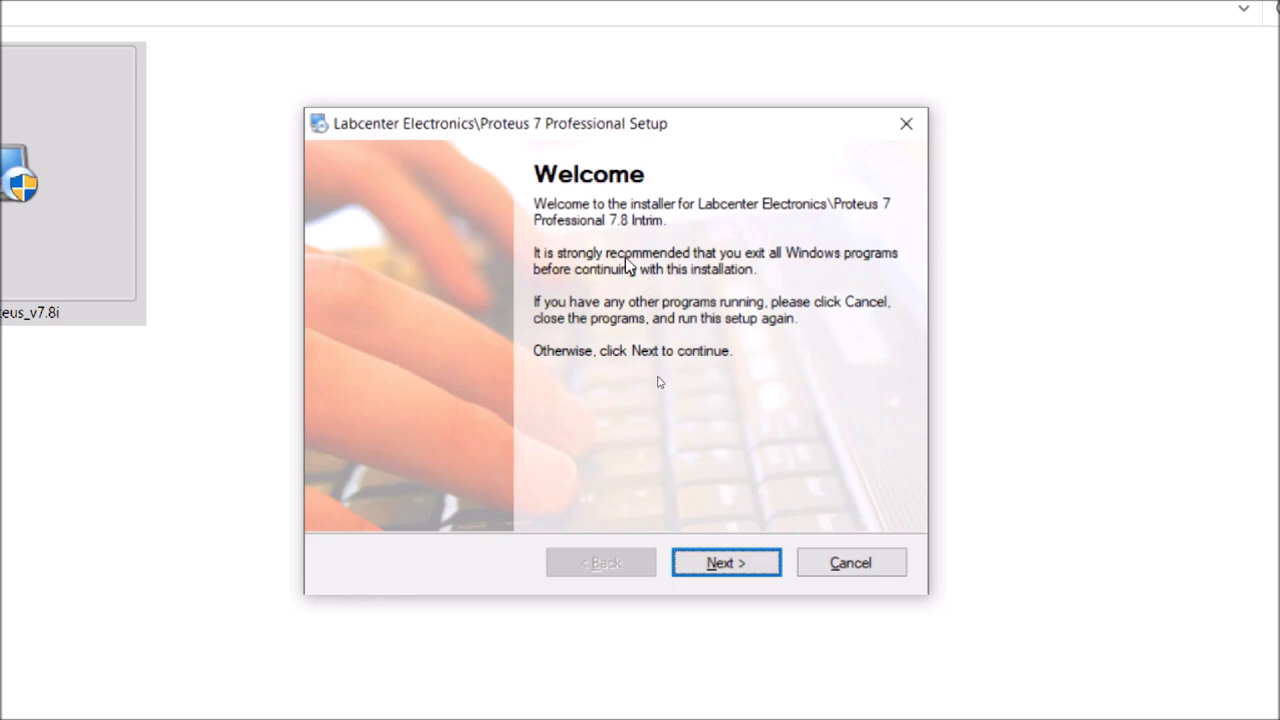
- Agree to the license terms in the Proteus setup and accept the prefilled user information with the company left blank
left_click(723, 566)
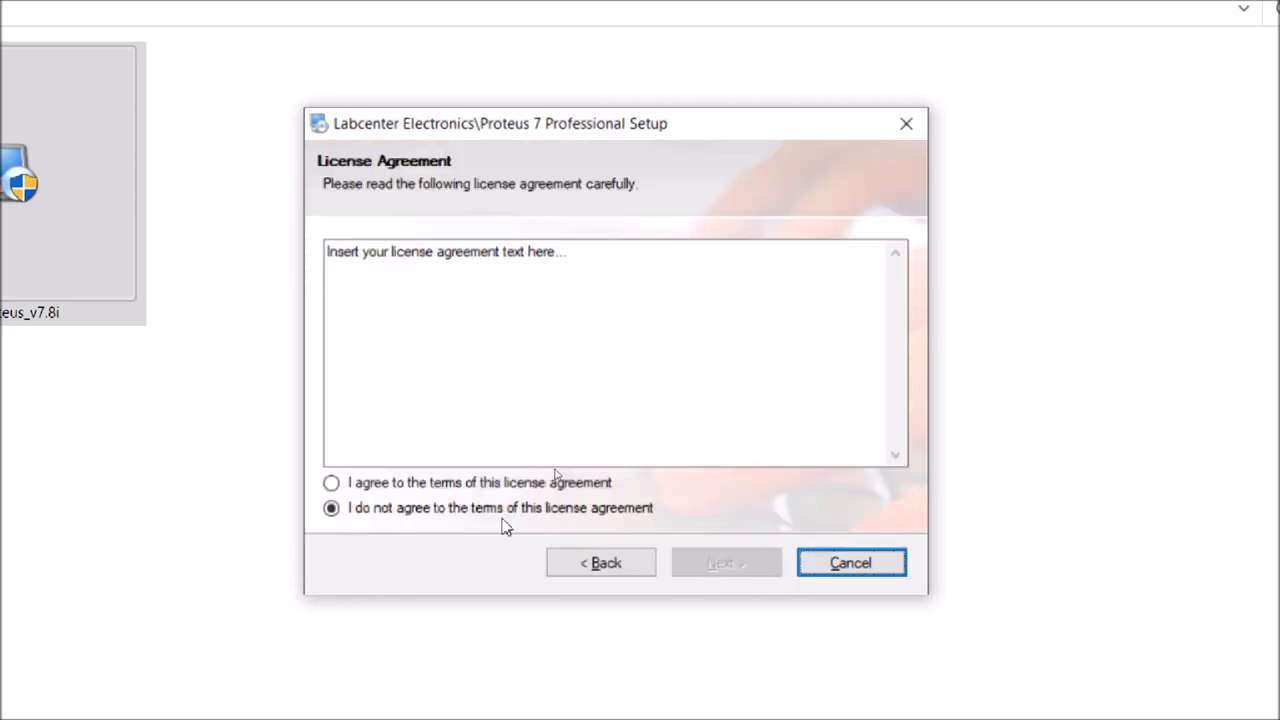
left_click(362, 486)
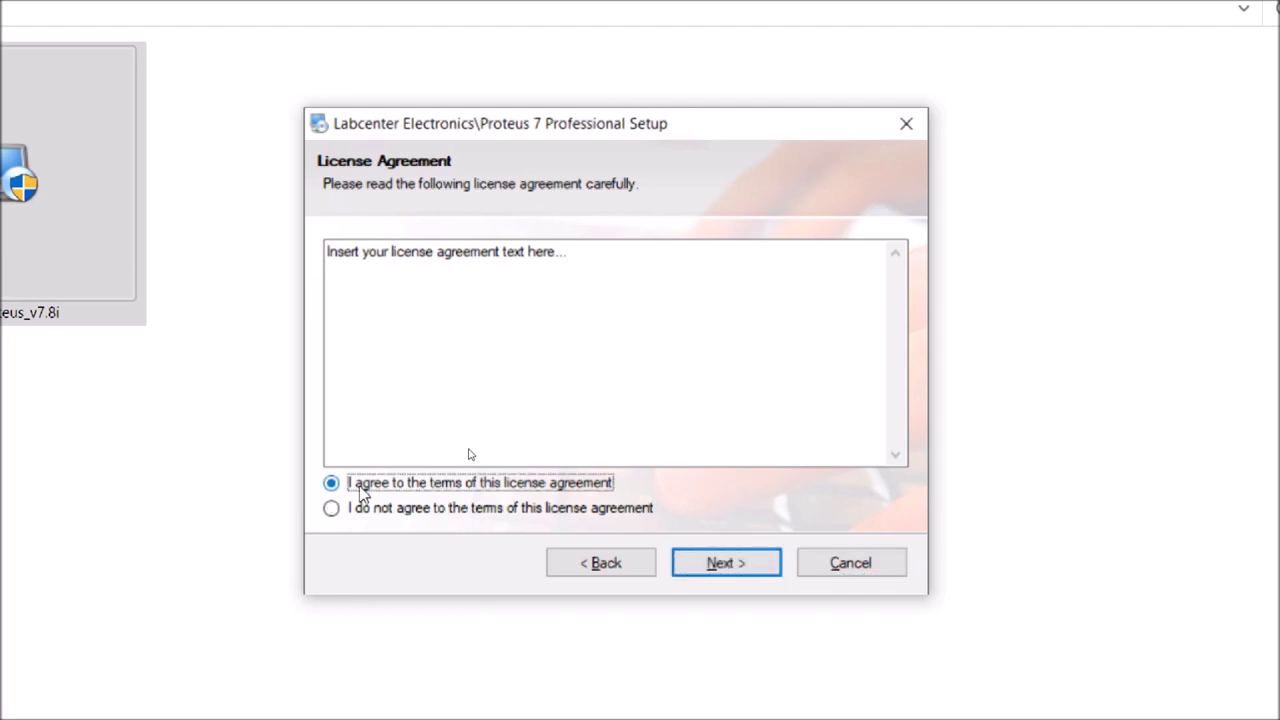
left_click(727, 564)
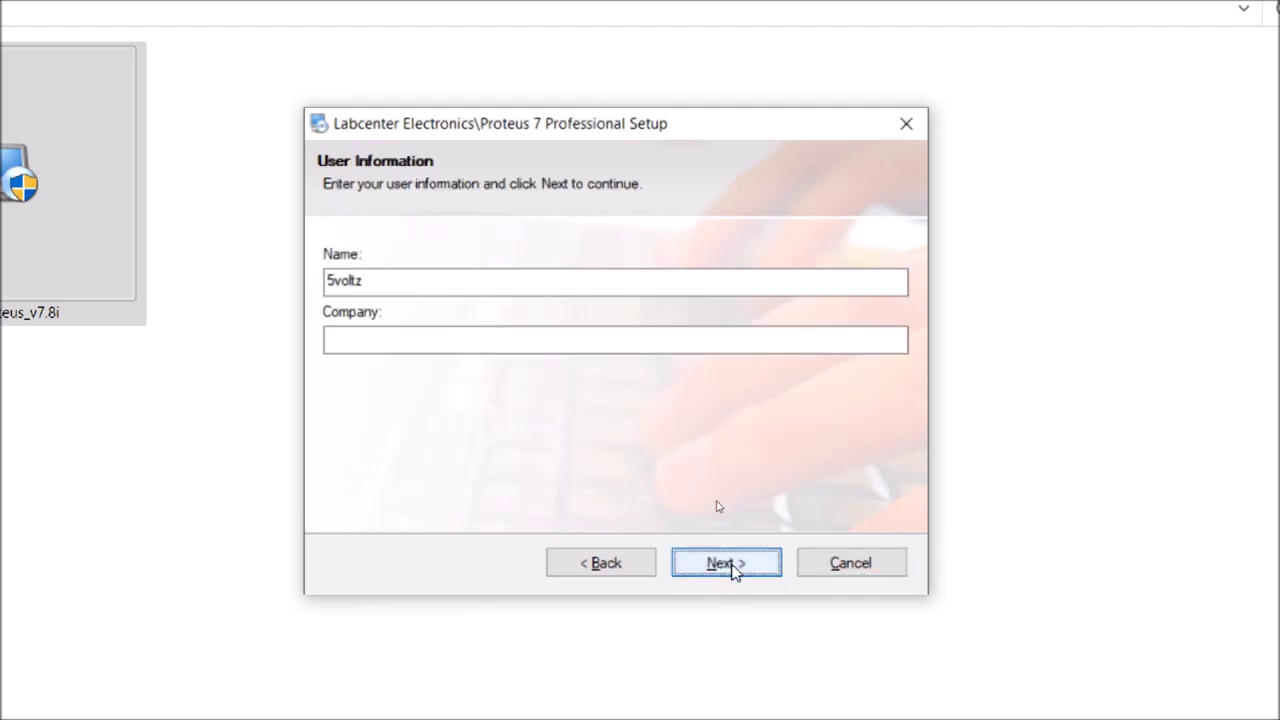
left_click(393, 285)
left_click(493, 349)
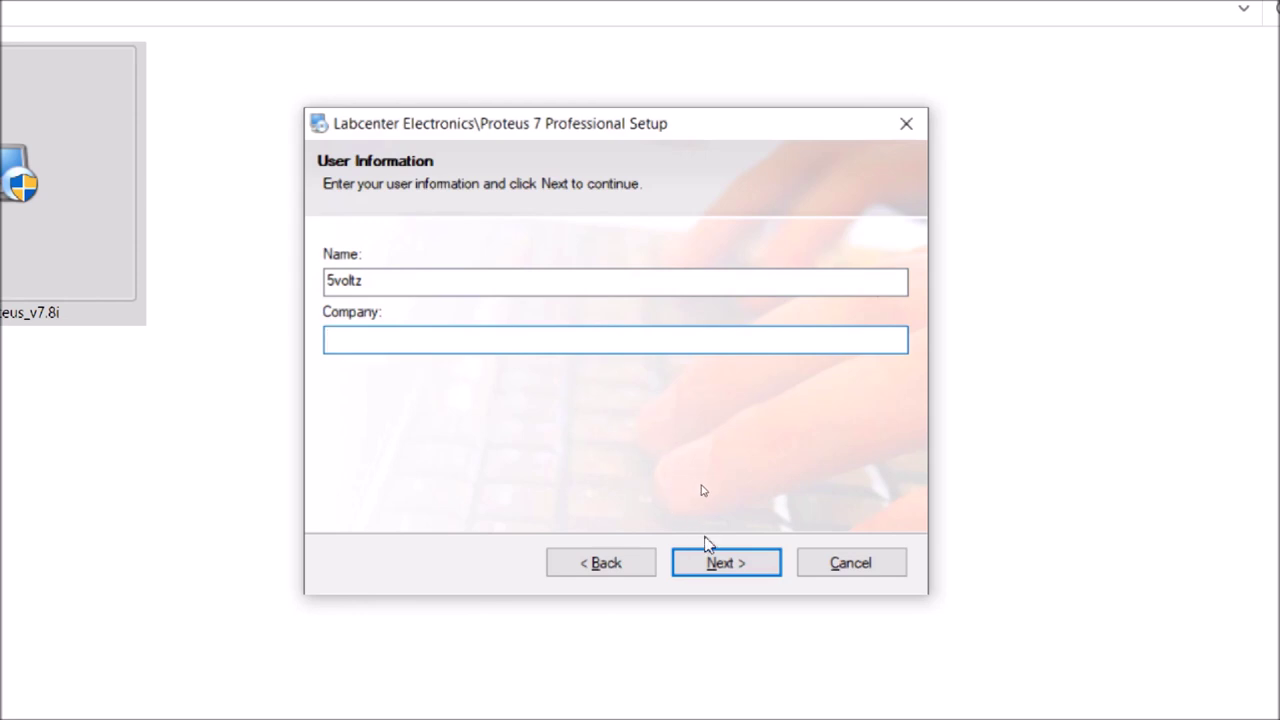
left_click(726, 566)
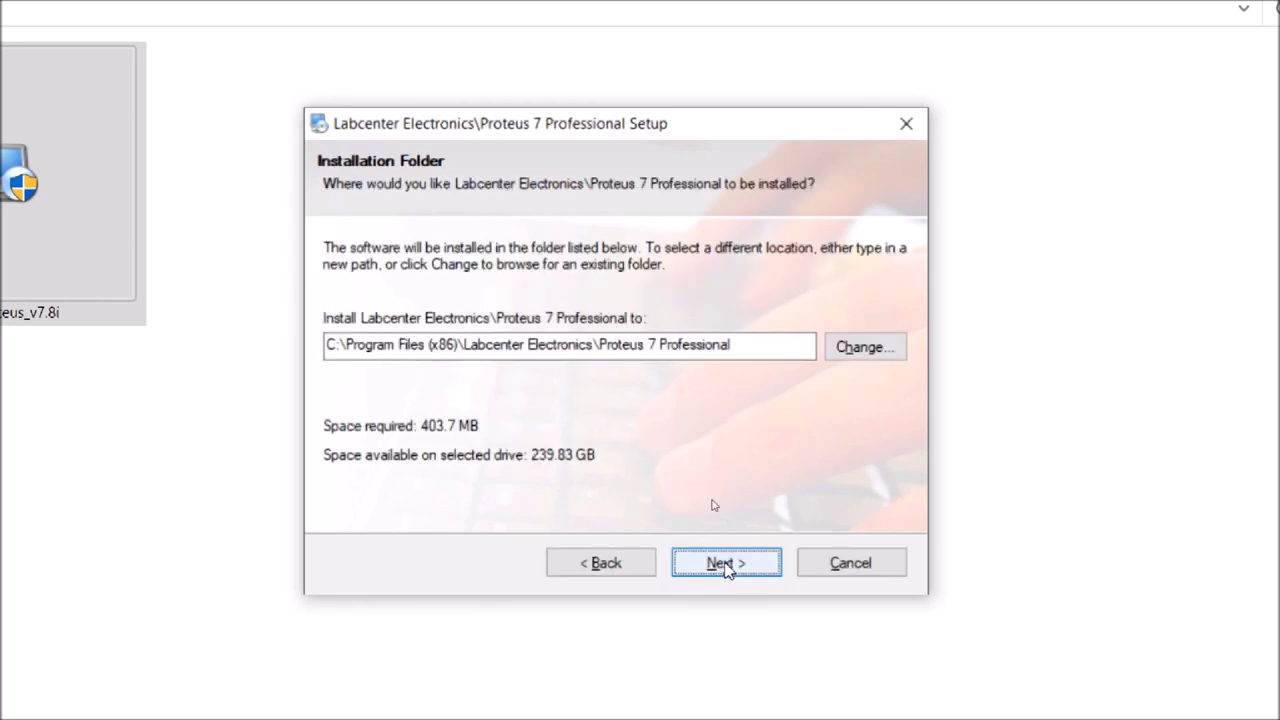
- Install Proteus 7 Professional in the default folder with shortcuts for the current user only, and finish the setup
left_click(508, 346)
left_click(715, 566)
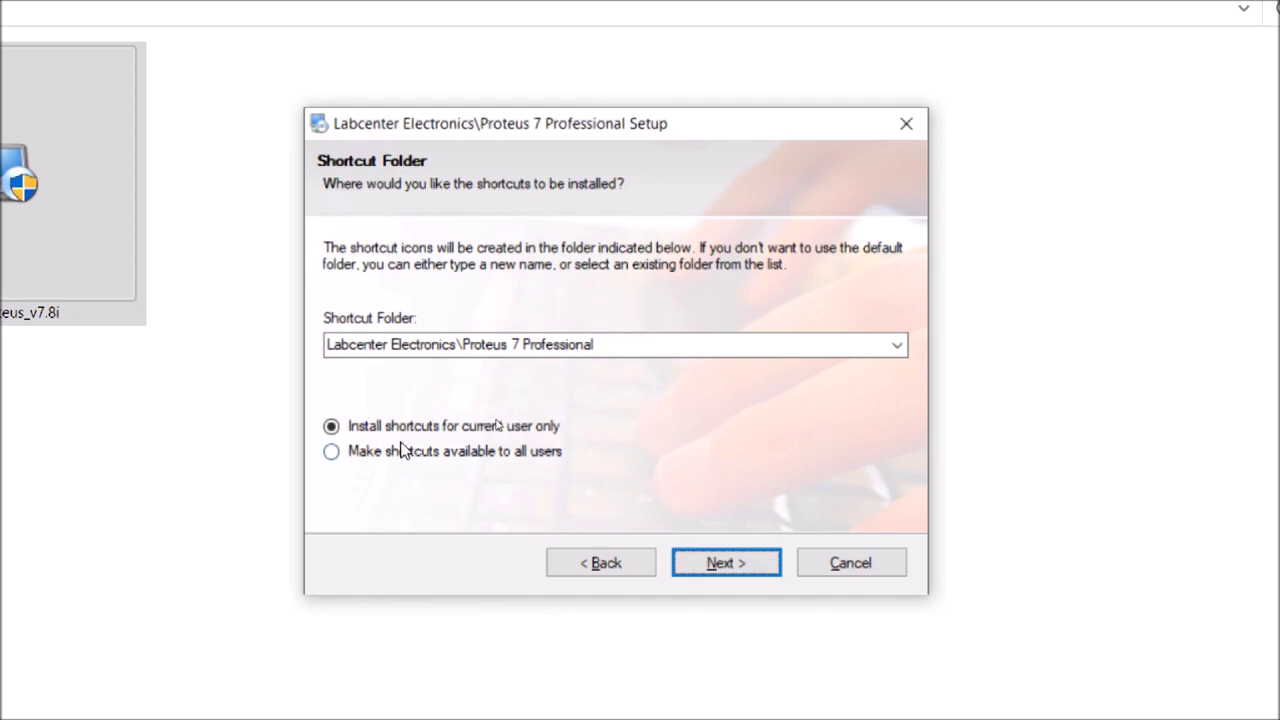
left_click(720, 568)
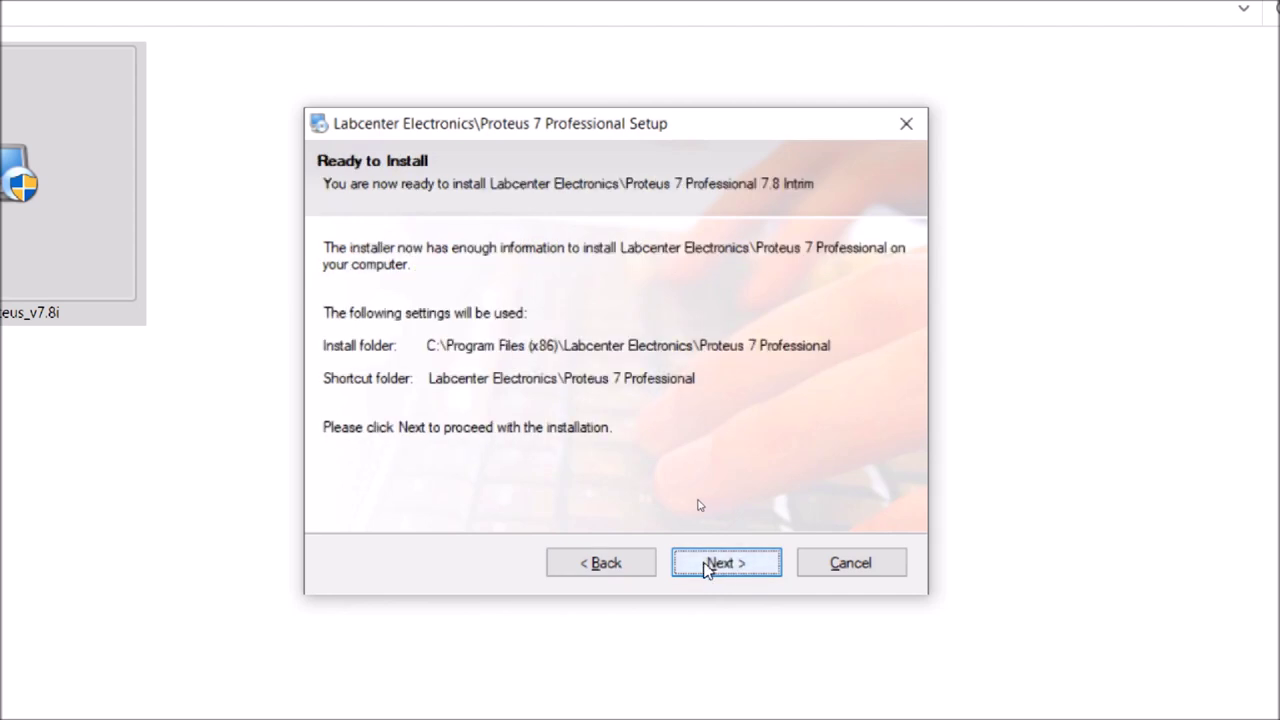
left_click(705, 566)
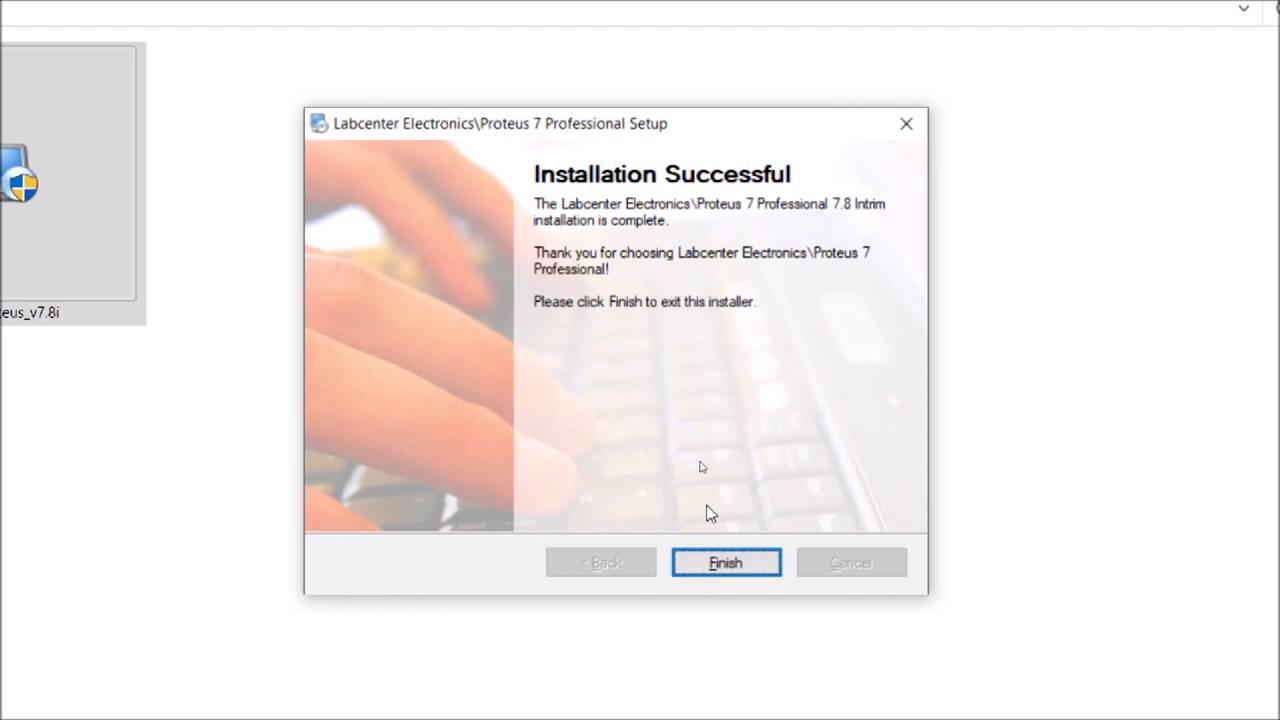
left_click(717, 561)
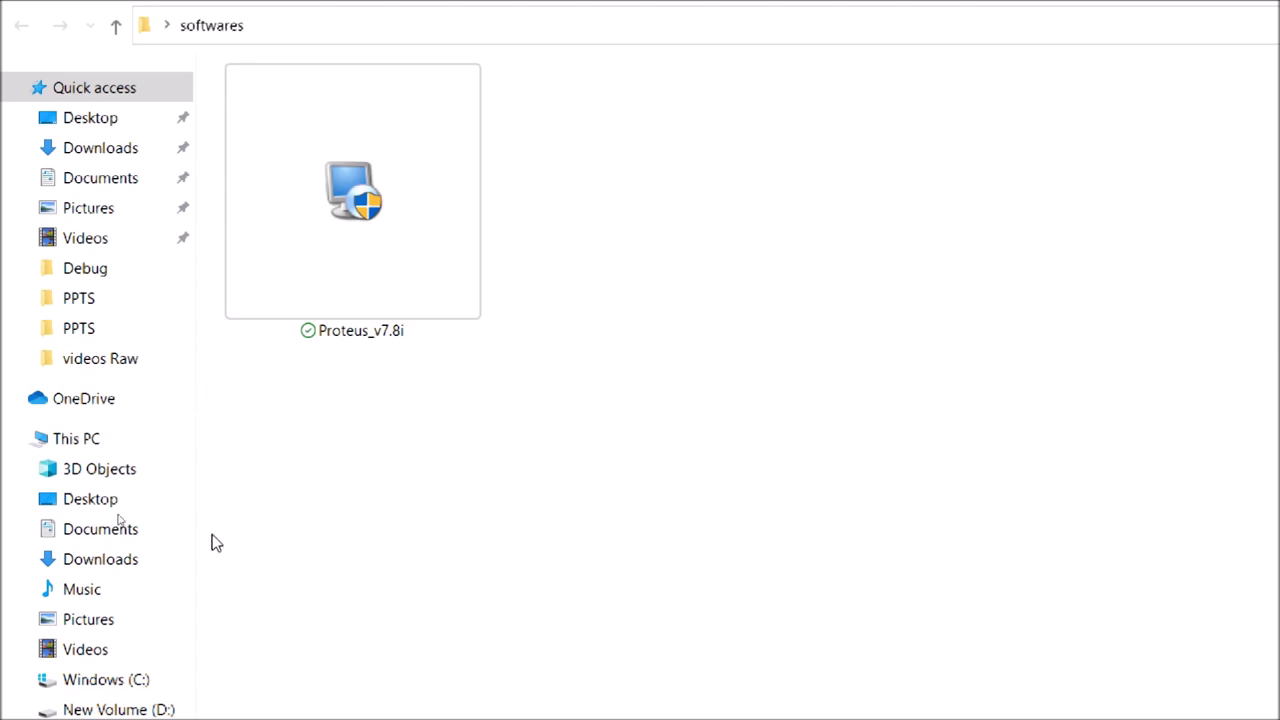
- Open the folder C:\Program Files (x86)\Labcenter Electronics\Proteus 7 Professional\BIN
left_click(95, 688)
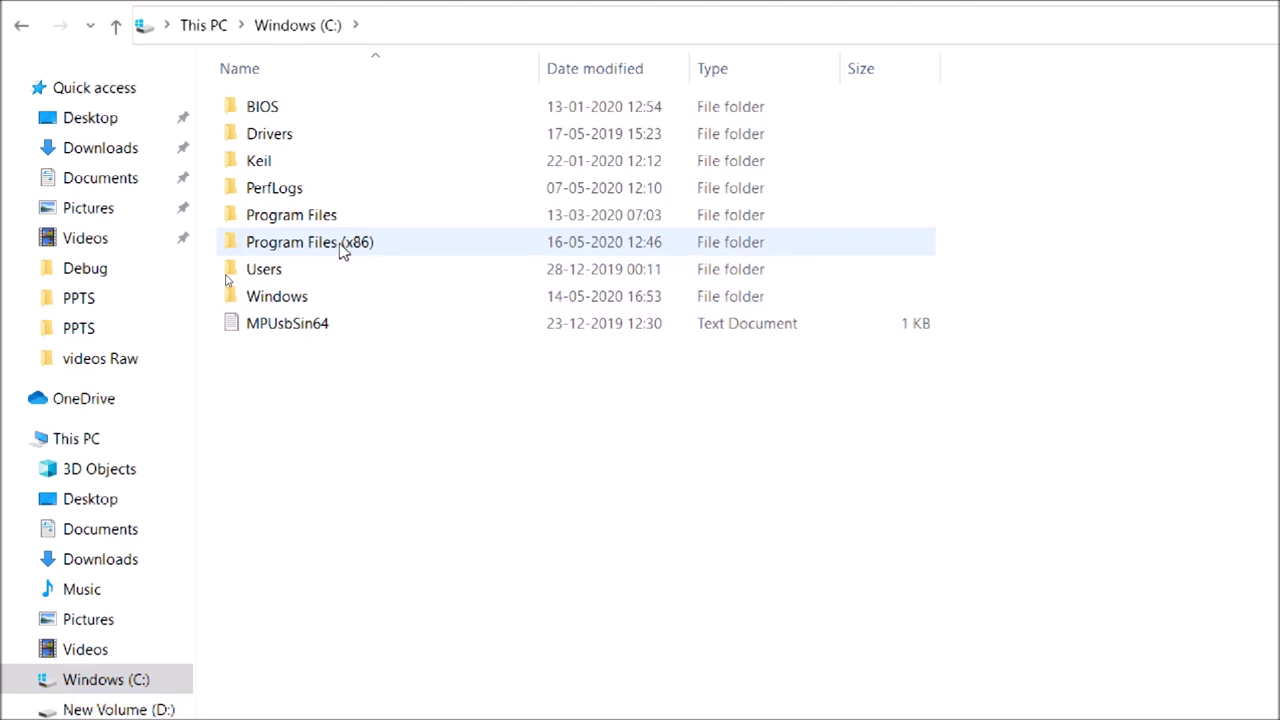
double_click(303, 249)
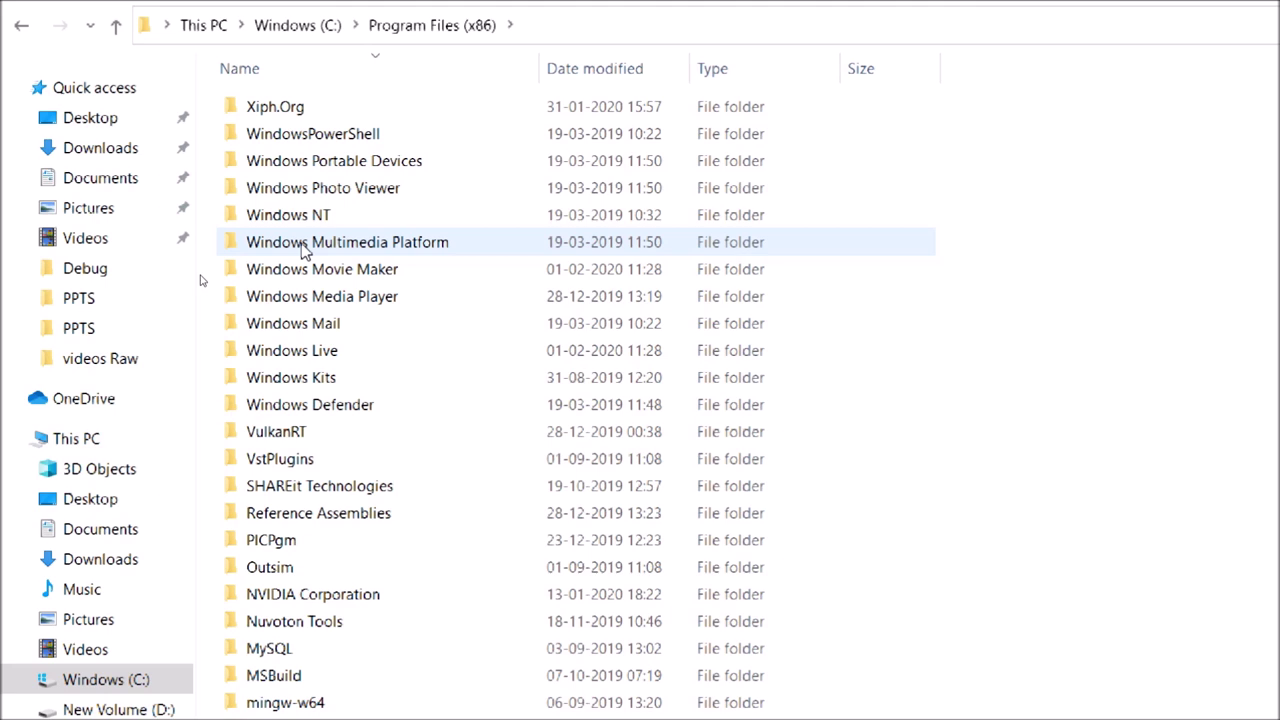
key("l")
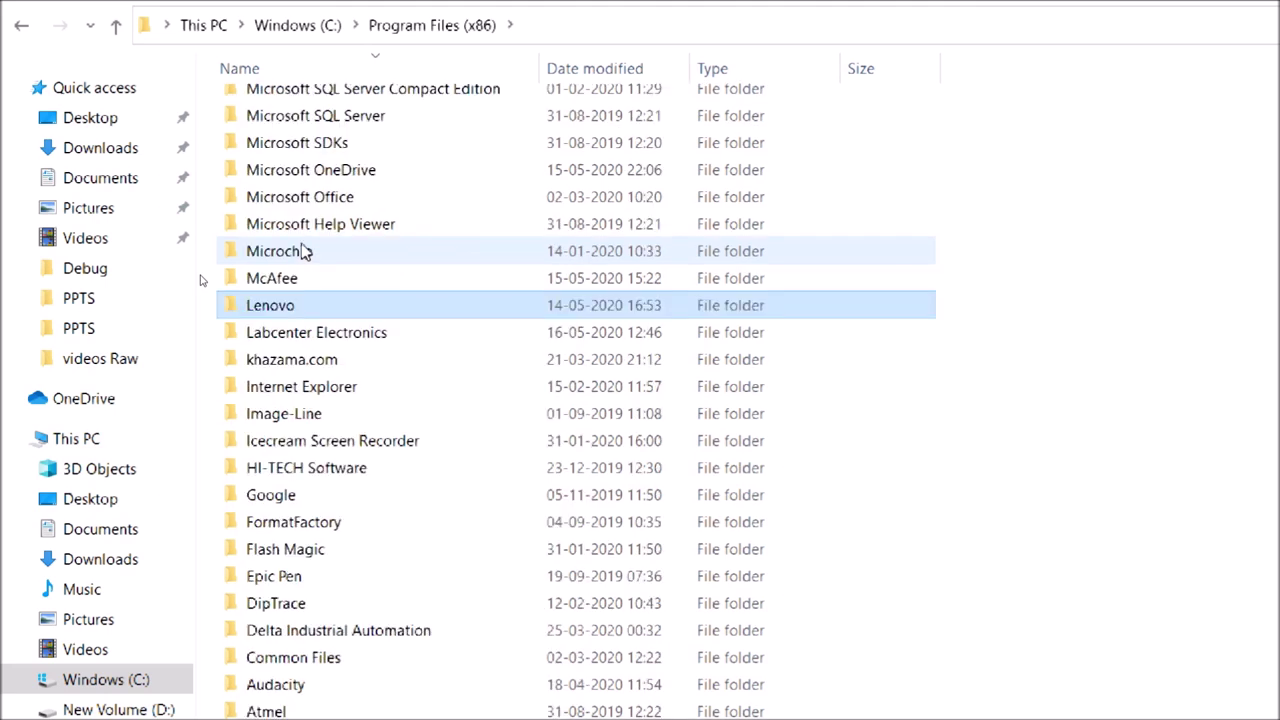
double_click(300, 340)
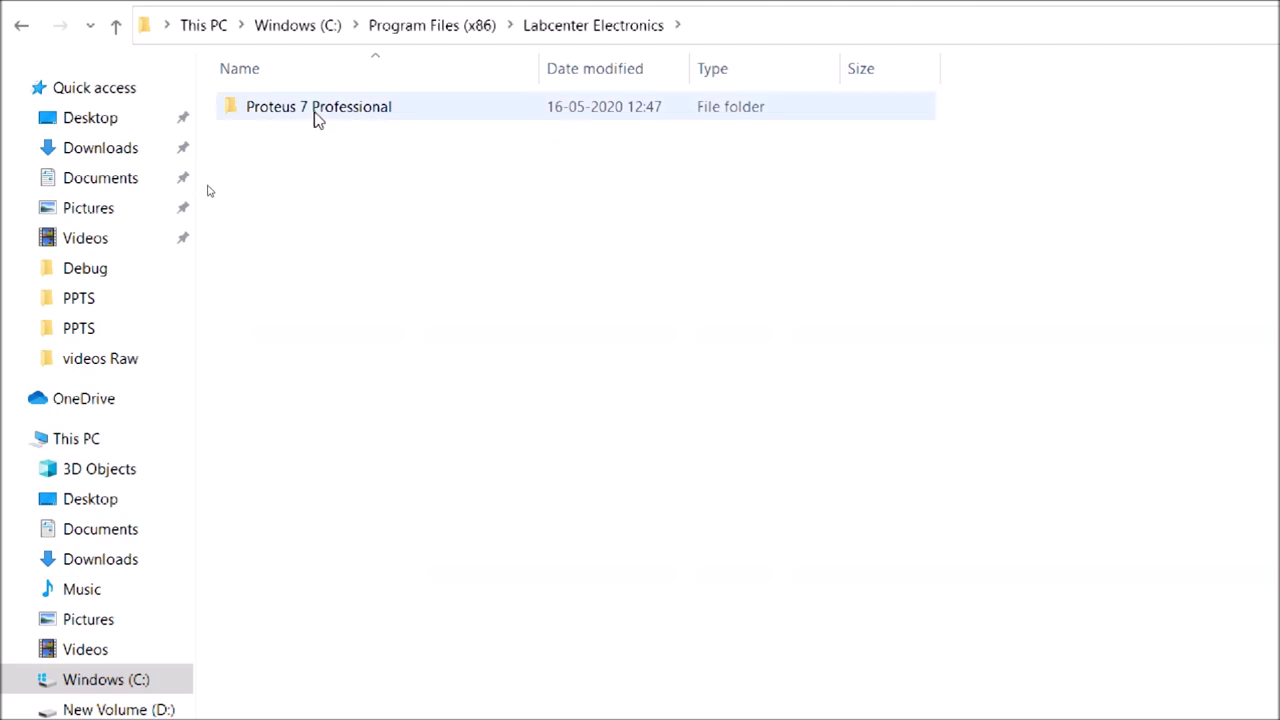
left_click(285, 116)
double_click(285, 116)
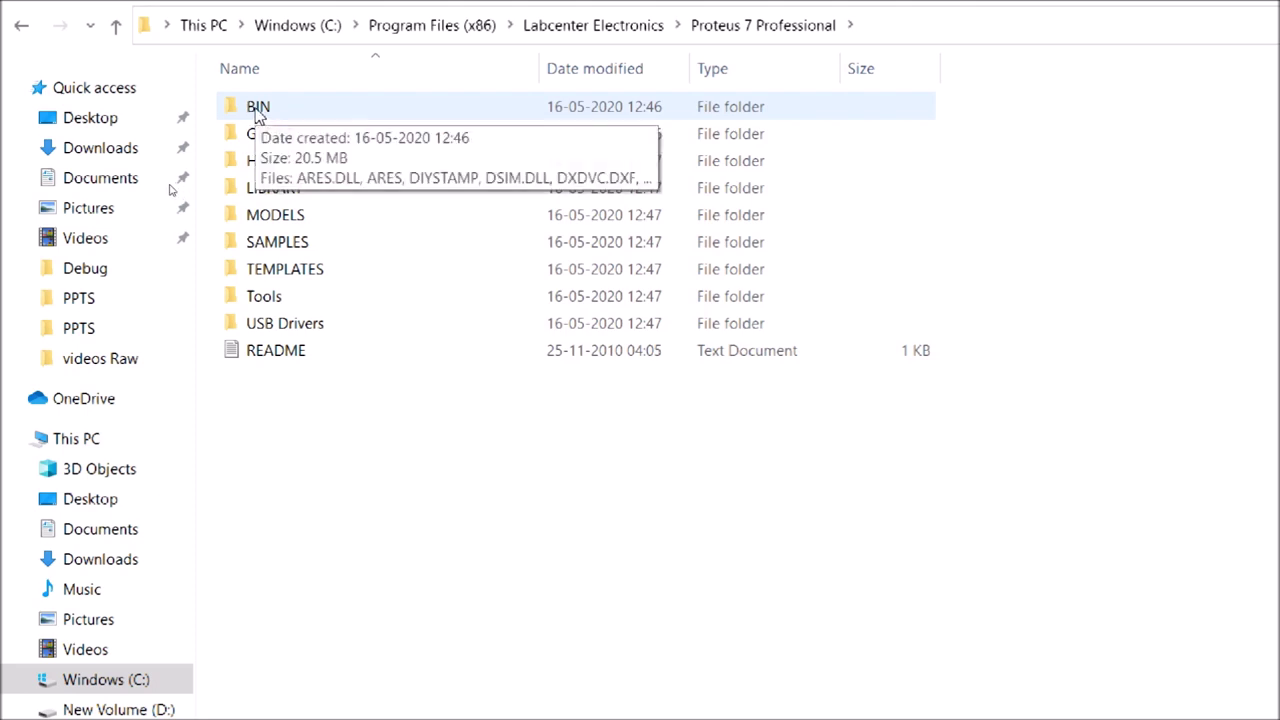
left_click(284, 114)
double_click(285, 114)
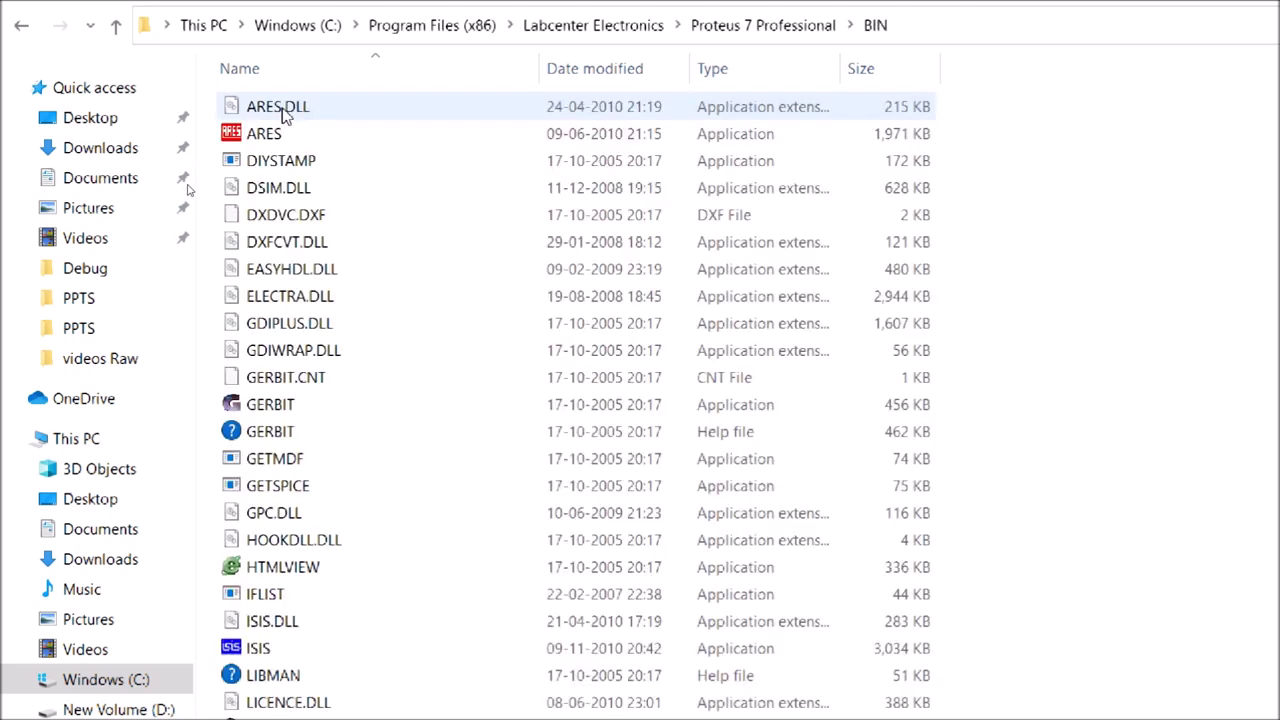
- Create a desktop shortcut for the ISIS application in the BIN folder and close the folder window
left_click(308, 325)
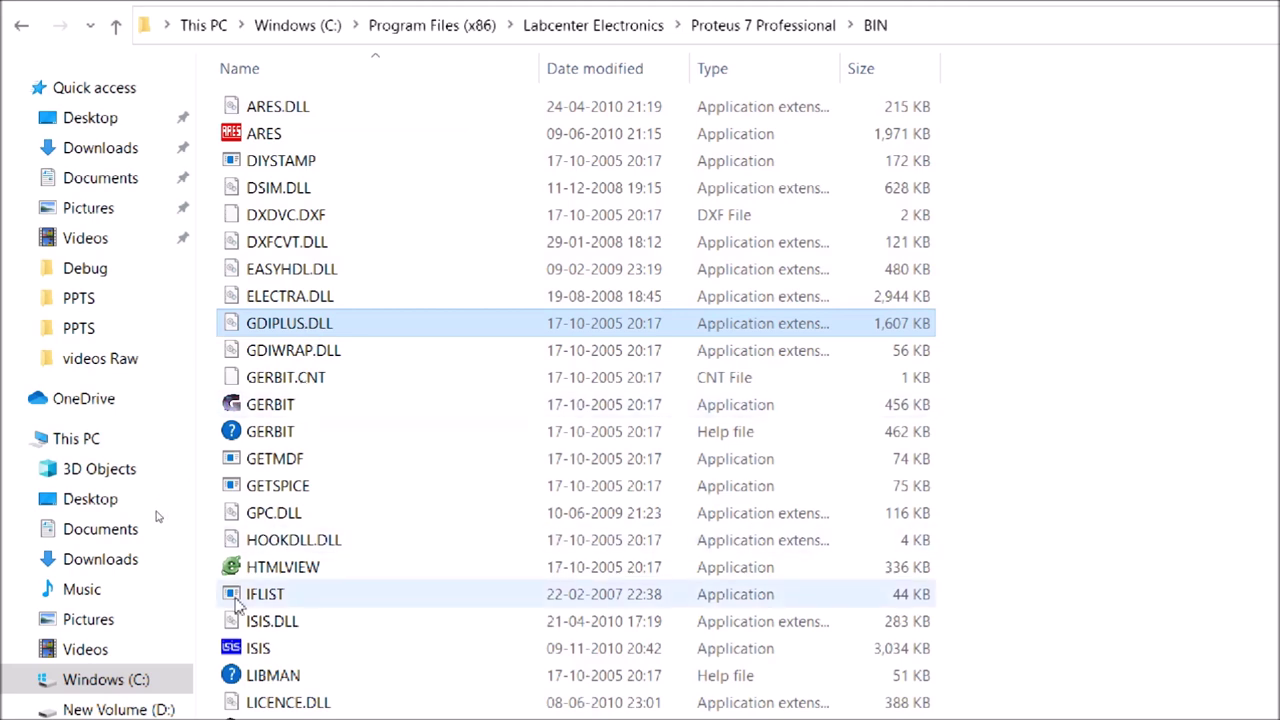
left_click(293, 659)
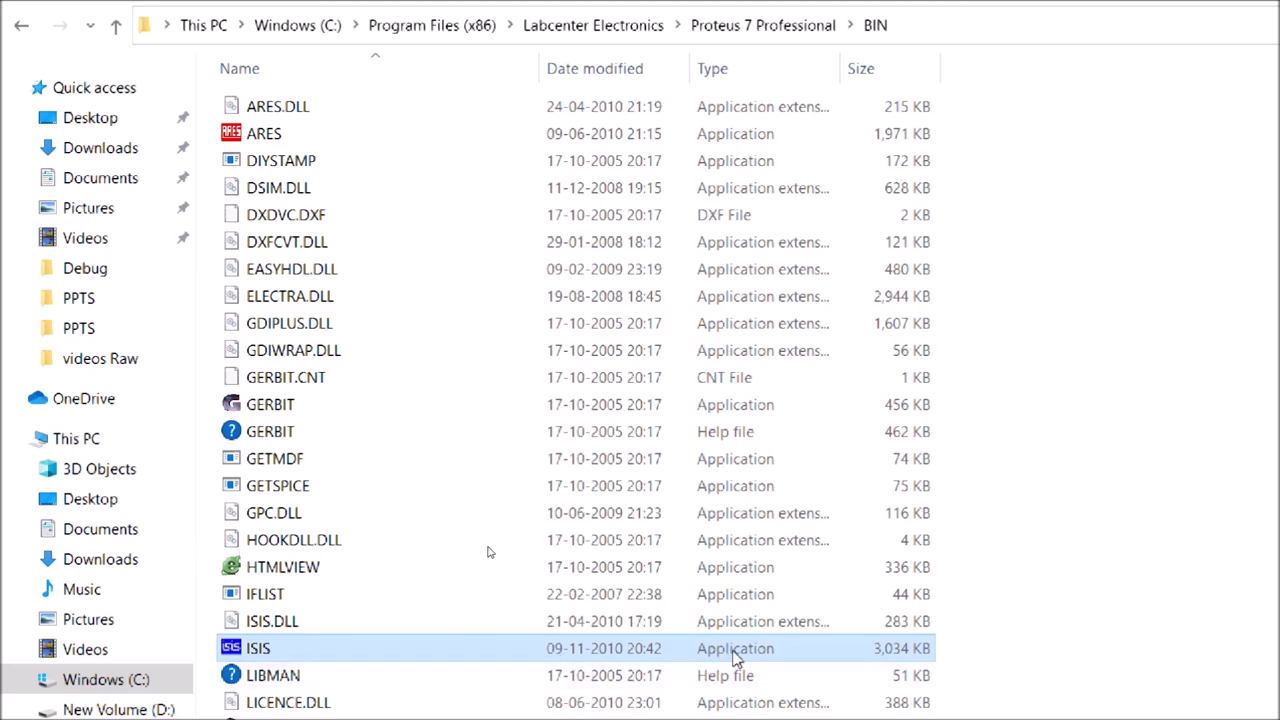
right_click(410, 648)
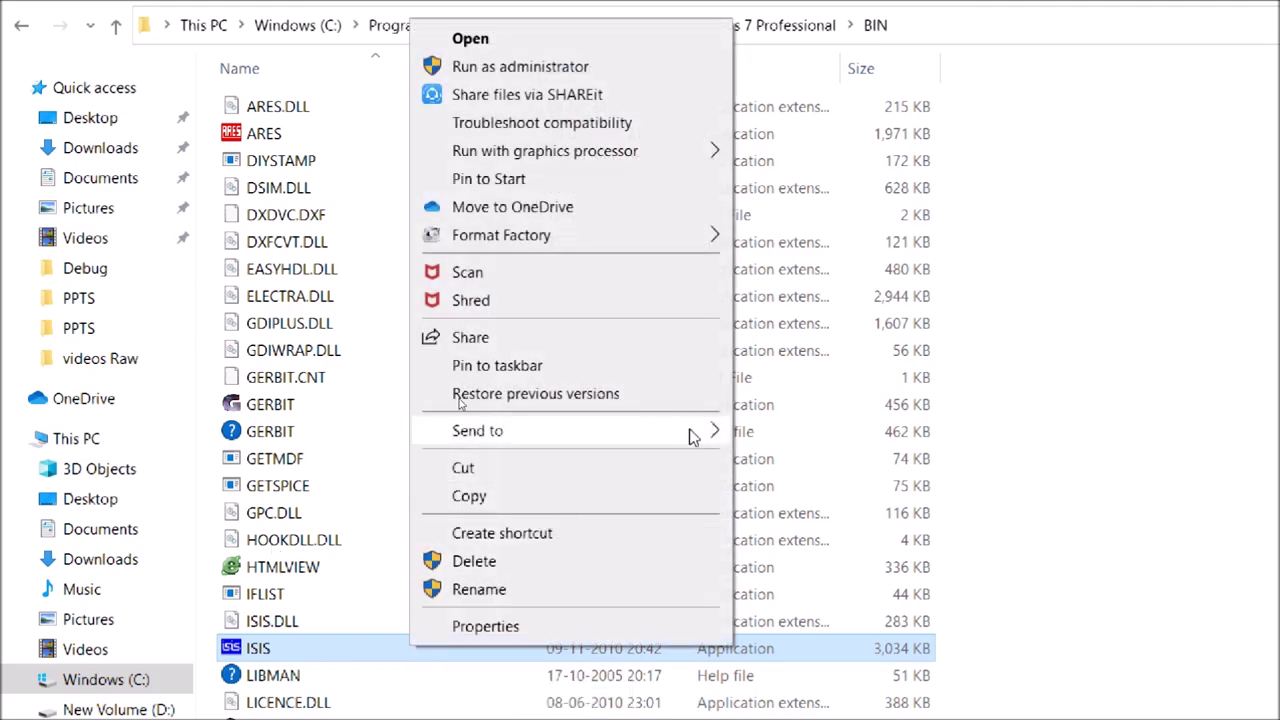
mouse_move(694, 432)
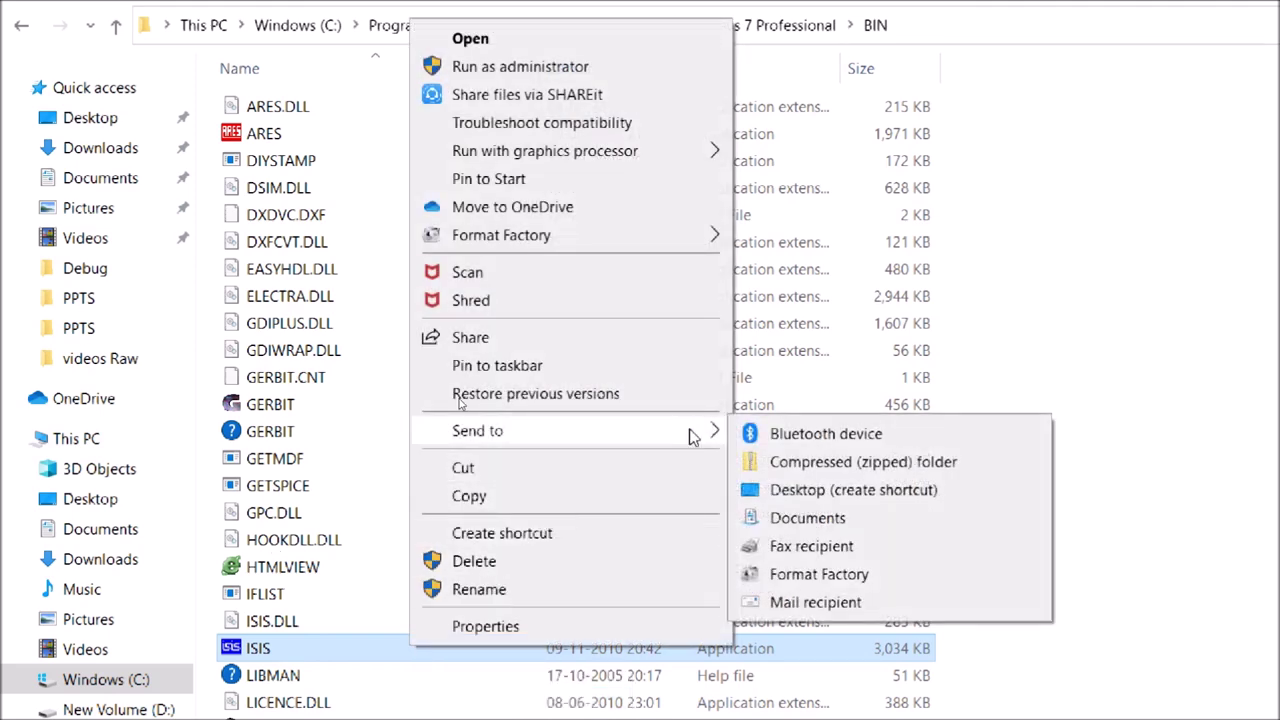
left_click(803, 493)
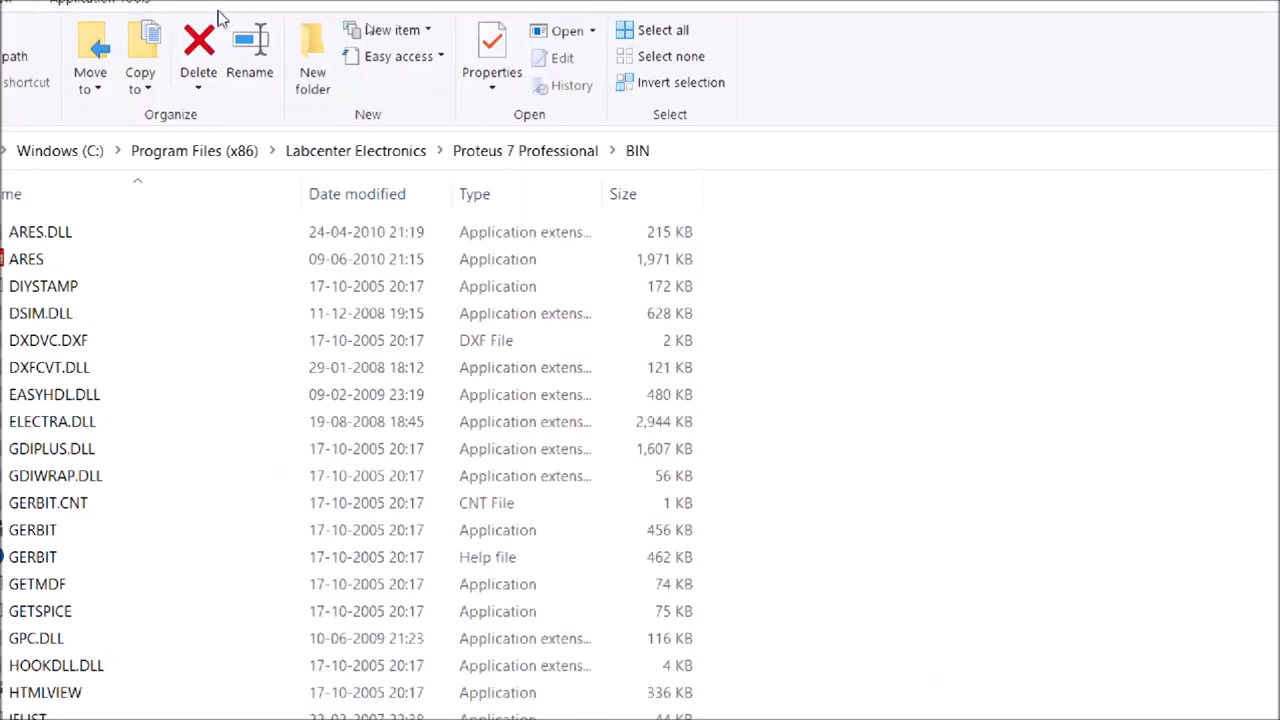
left_click(1250, 13)
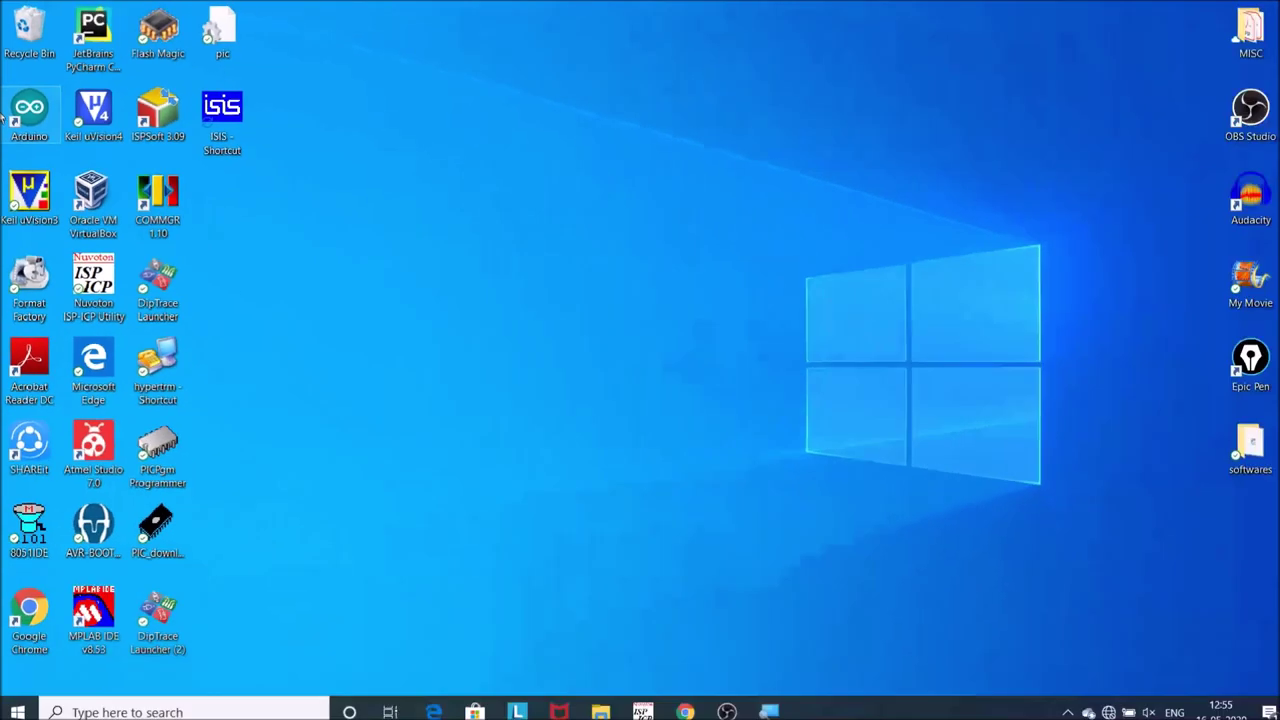
- Launch ISIS from its desktop shortcut and search the device library for "res"
left_click(215, 113)
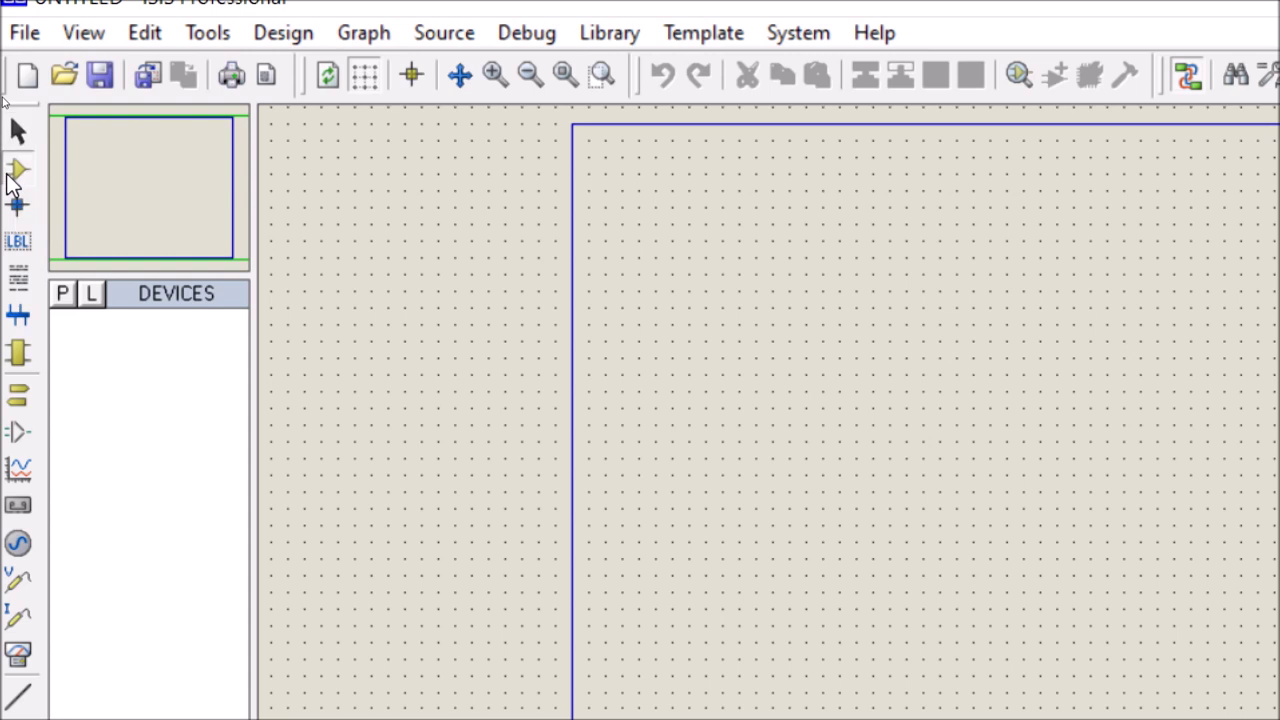
left_click(63, 298)
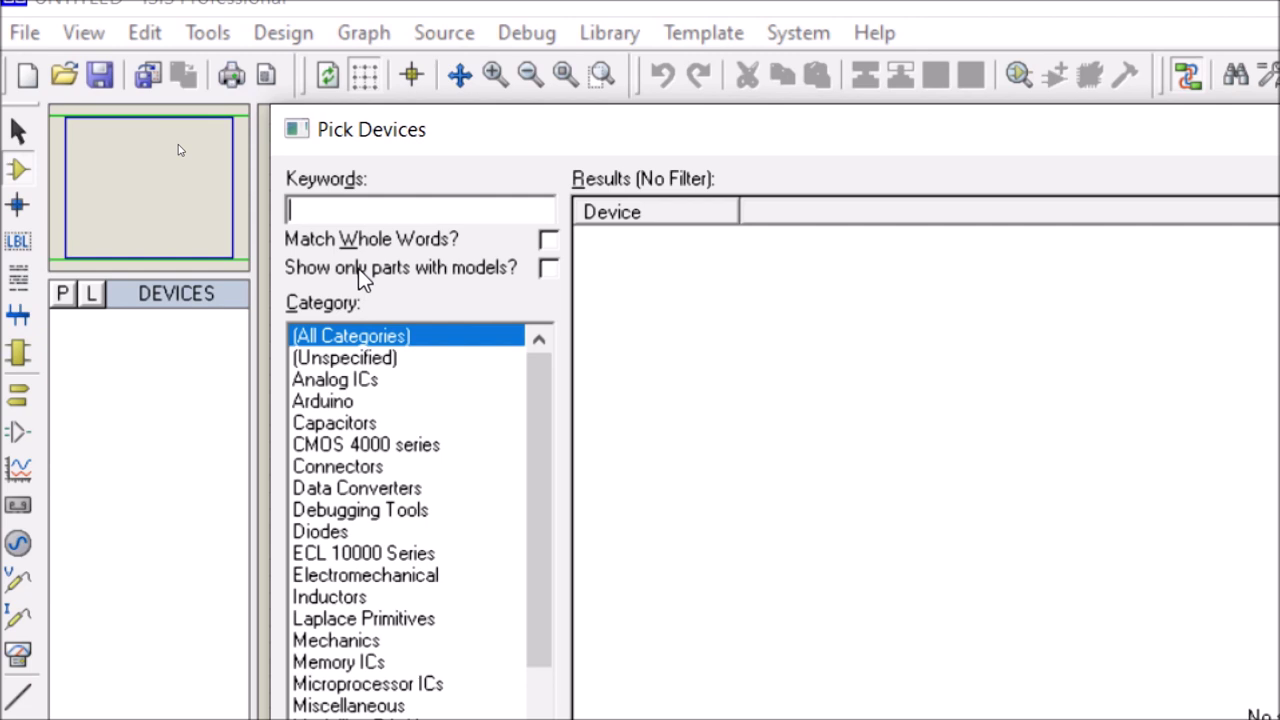
type("res")
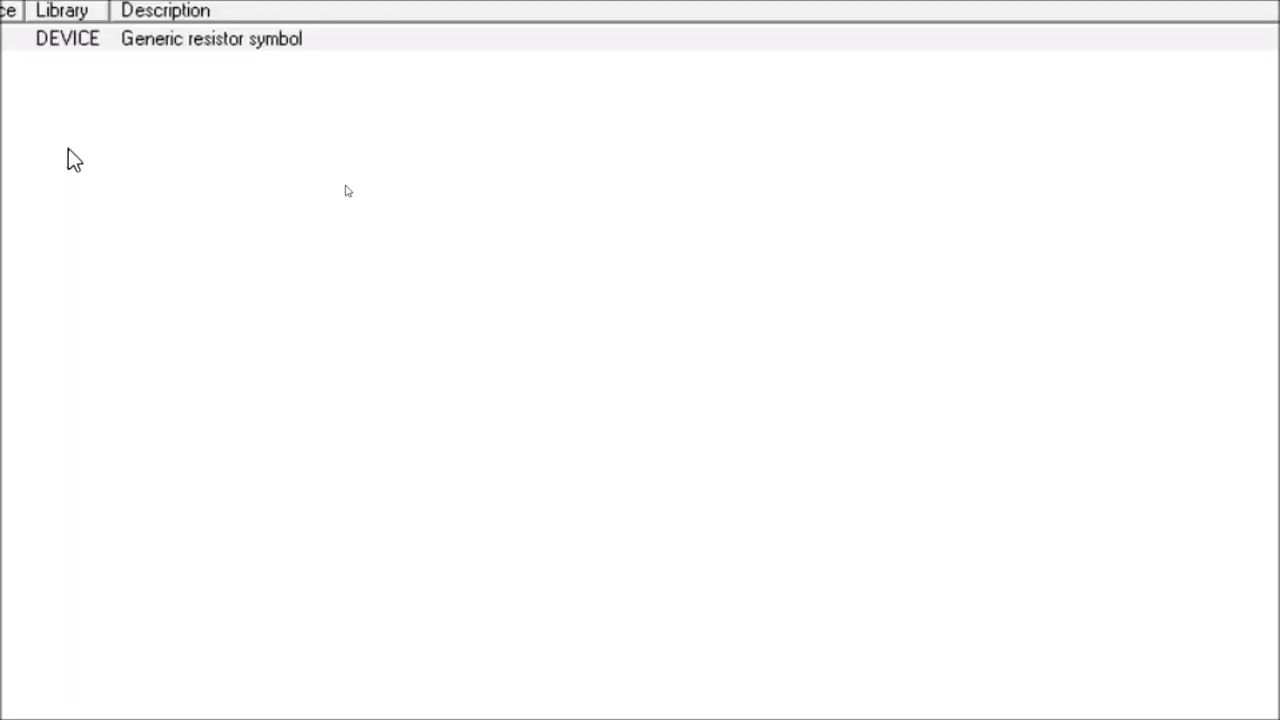
- Replace the device search keyword with "cap" to look up capacitors
key("BackSpace")
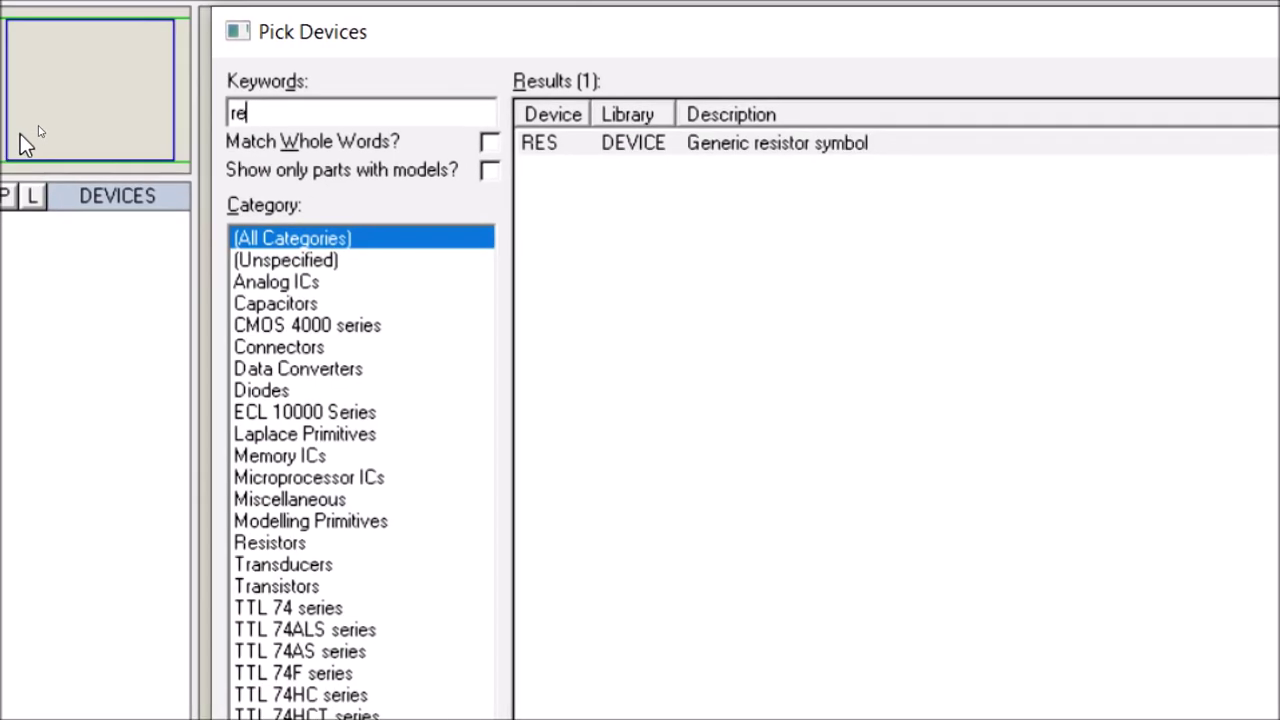
key("BackSpace")
key("BackSpace")
type("cap")
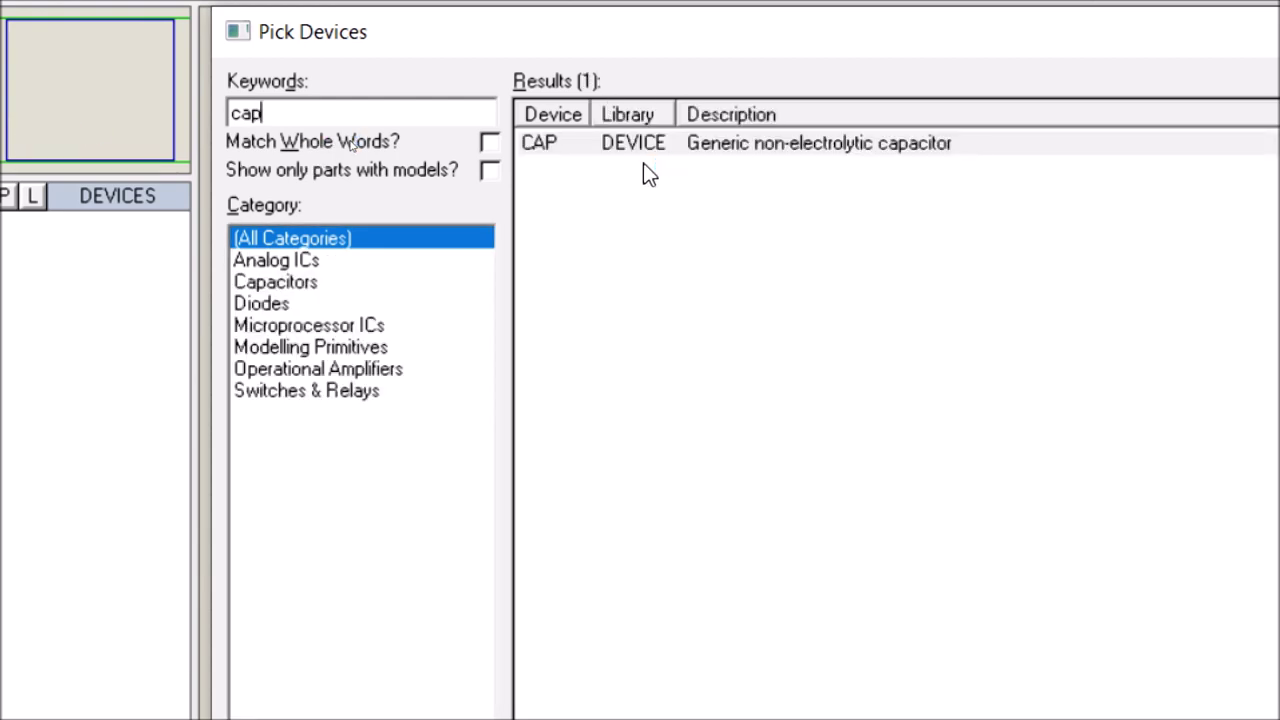
- Replace the device search keyword with "diode" to look up diodes in the library
key("BackSpace")
key("BackSpace")
key("BackSpace")
type("diode")
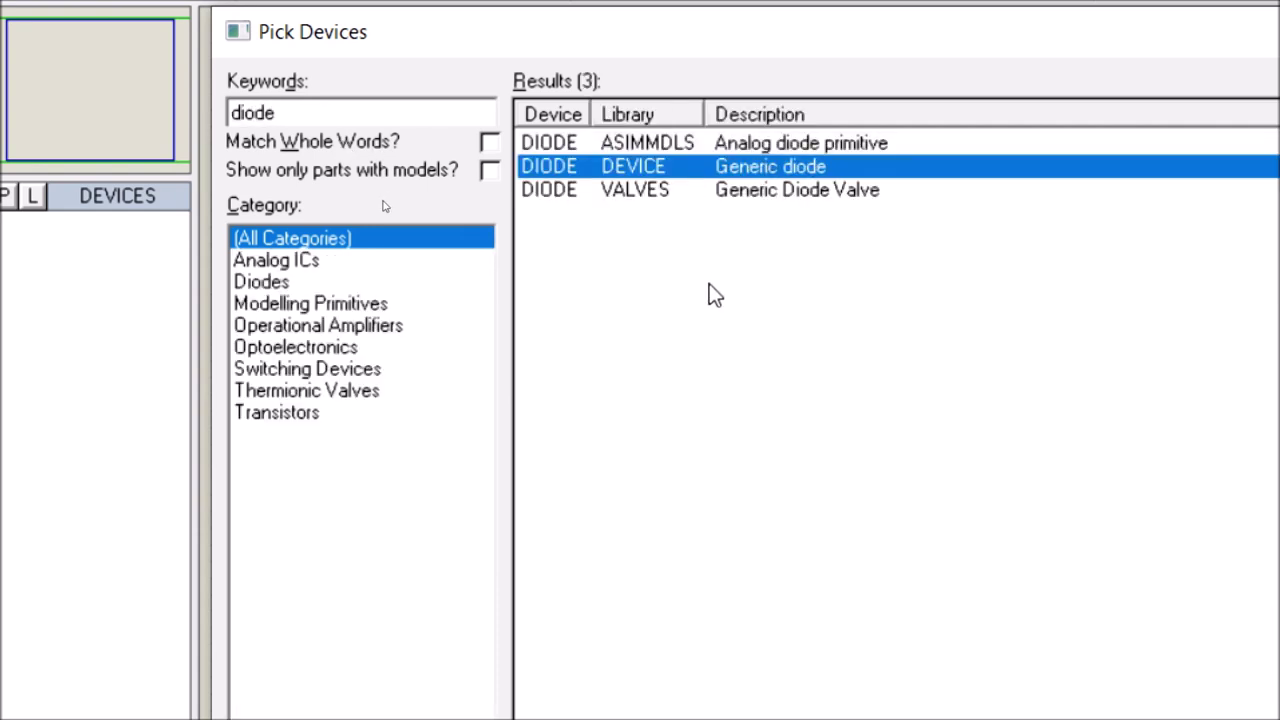
- Clear the device search keyword, search the library for "pic", and look through the results for PIC microcontrollers
left_click(290, 114)
key("BackSpace")
key("BackSpace")
key("BackSpace")
key("BackSpace")
key("BackSpace")
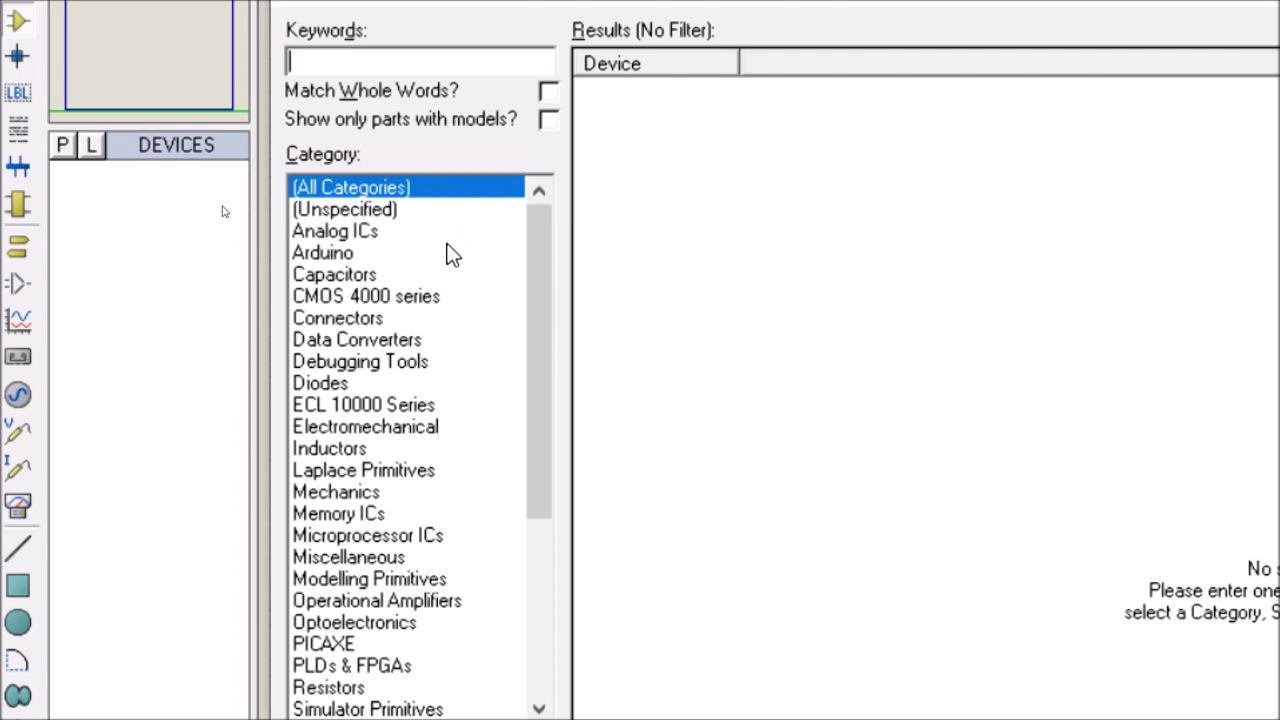
type("pic")
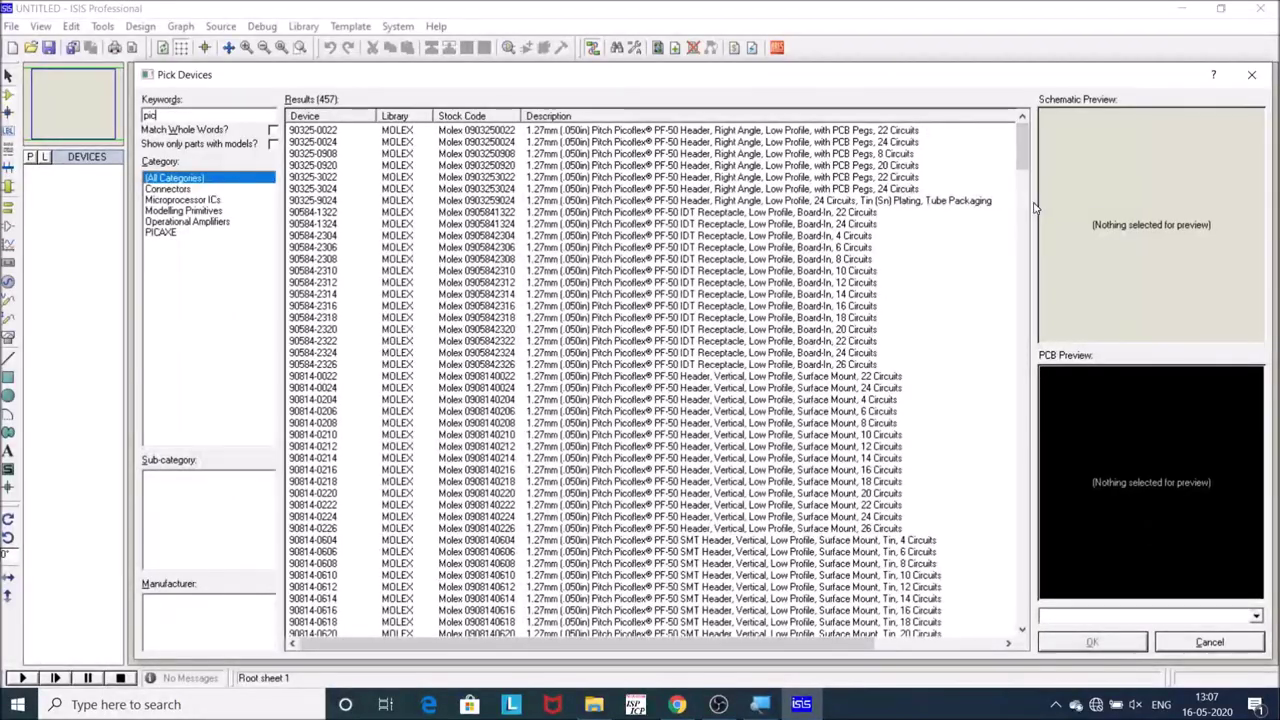
left_click_drag(1022, 168, 1049, 371)
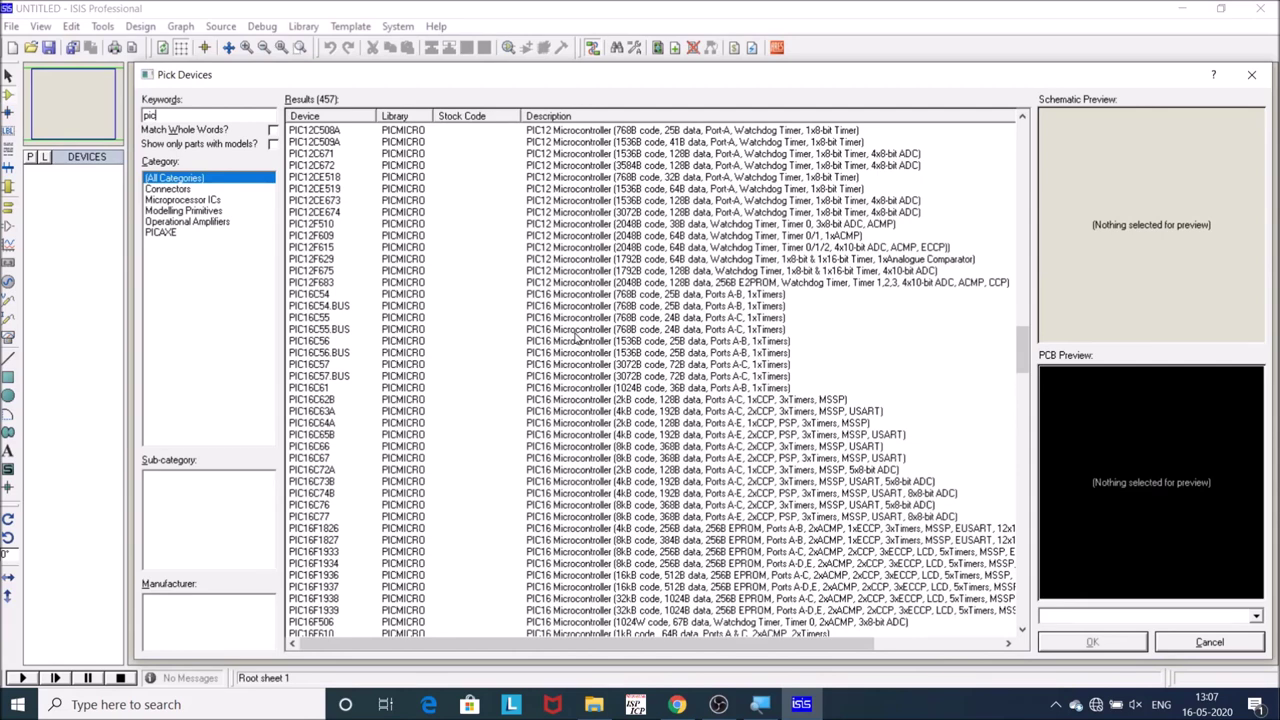
- Replace the search keyword with "arm" and look through the results for ARM7 microcontrollers
key("BackSpace")
key("BackSpace")
key("BackSpace")
type("arm")
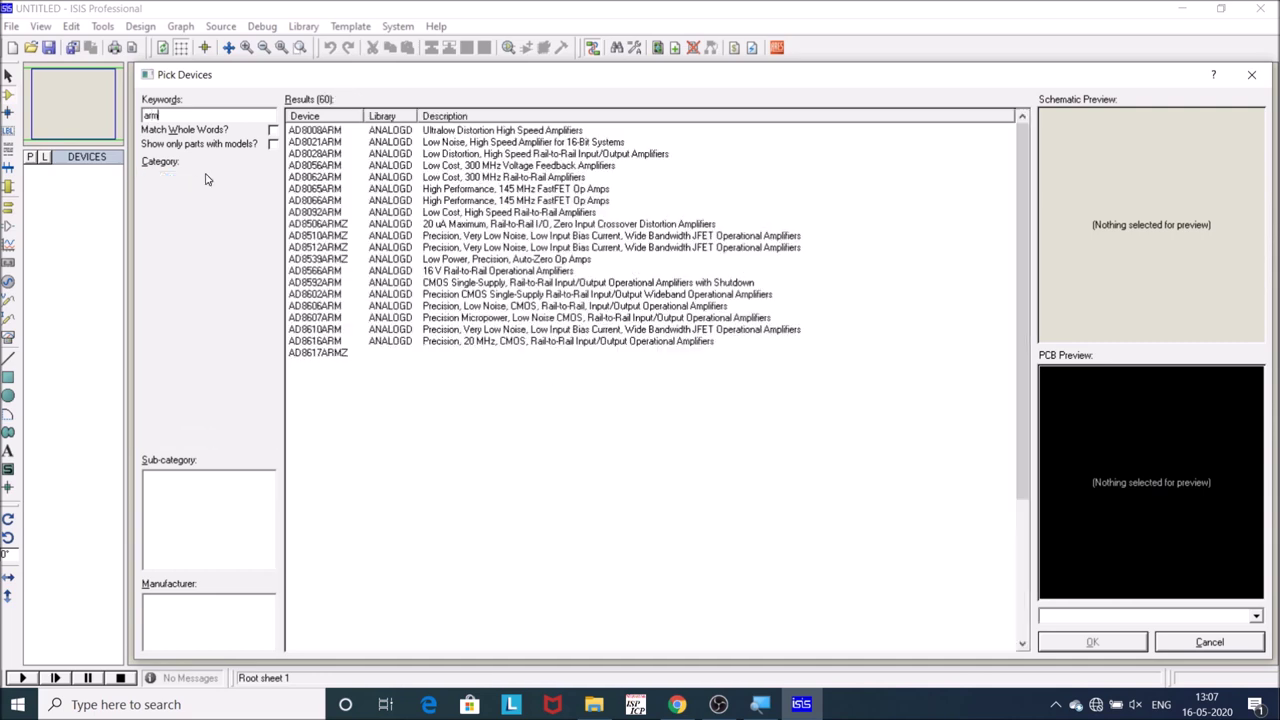
left_click_drag(1020, 290, 1030, 437)
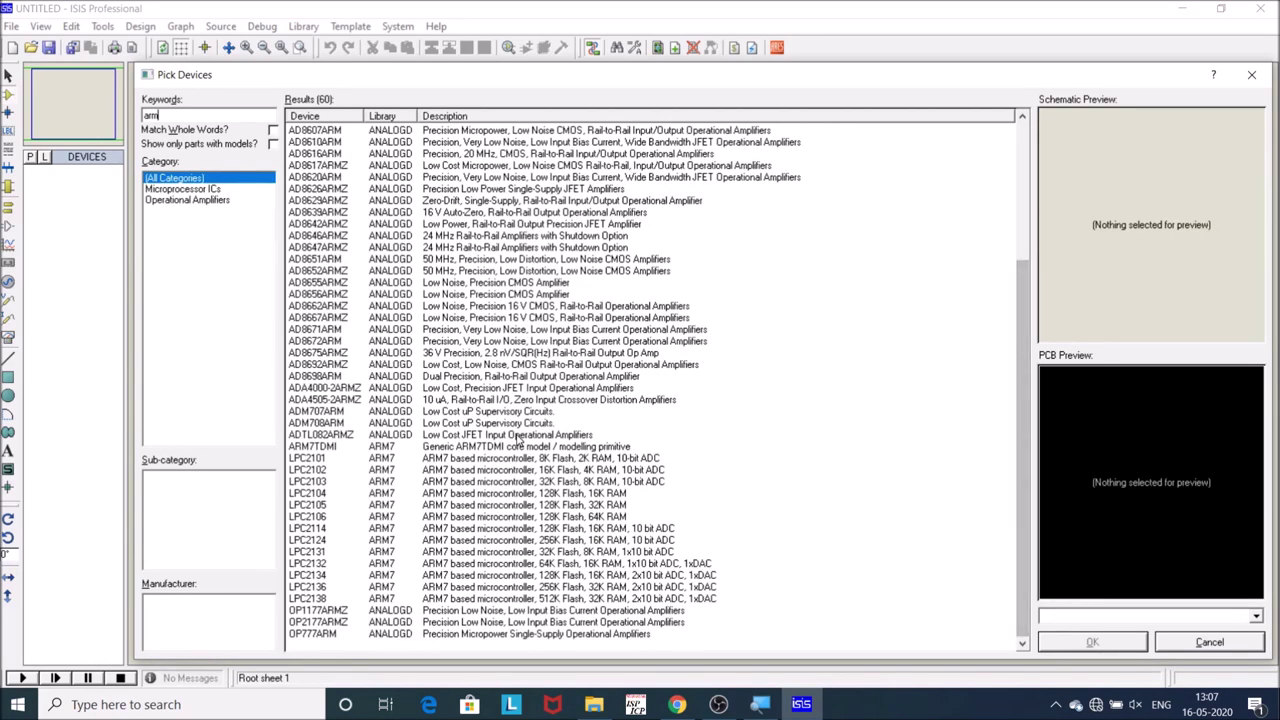
- Search the device library for "8051", look through the matching microcontrollers, and close the device picker without choosing a part
key("BackSpace")
key("BackSpace")
key("BackSpace")
type("8051")
left_click_drag(1025, 205, 1063, 591)
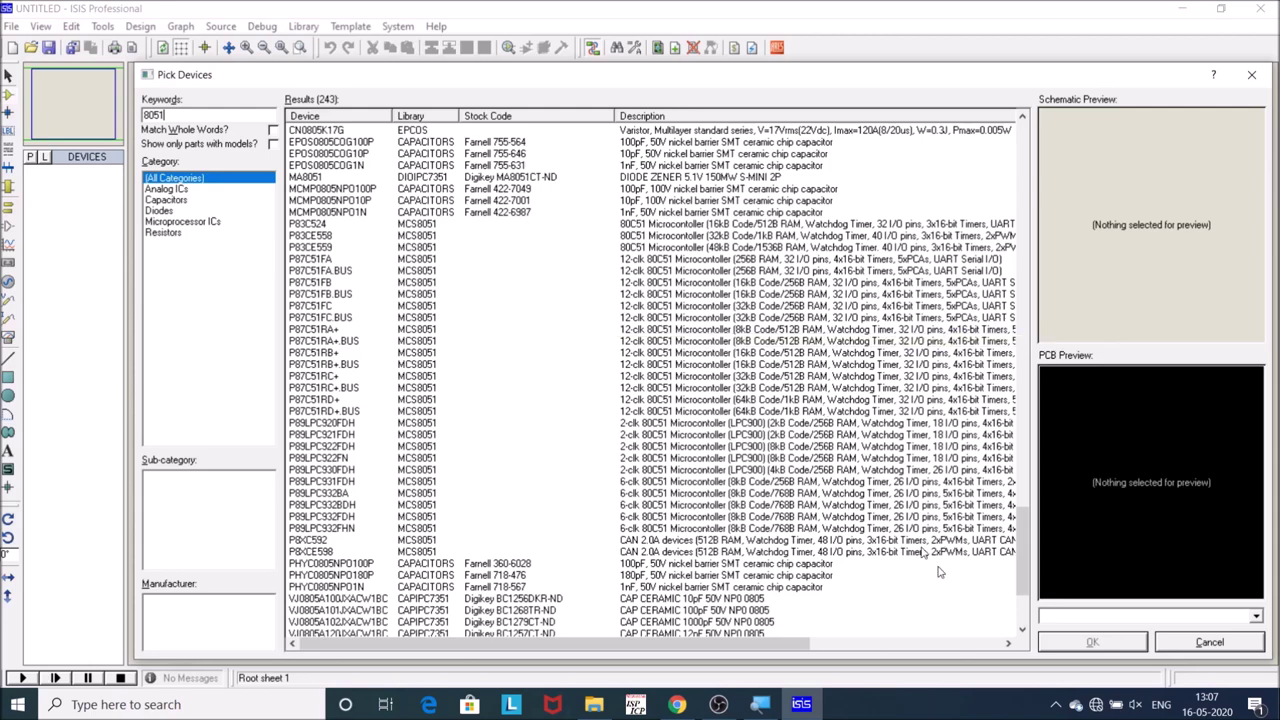
left_click(1210, 642)
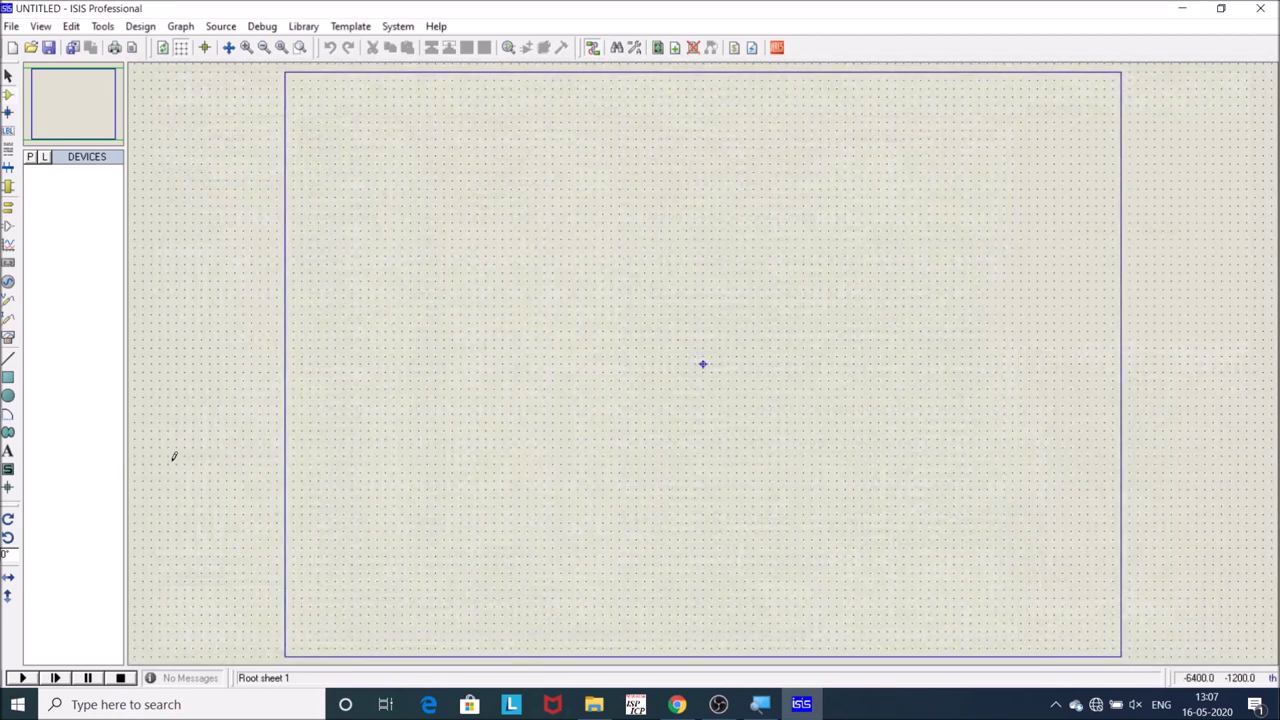
- List the virtual instruments and preview the counter timer, AC voltmeter and DC ammeter
left_click(9, 340)
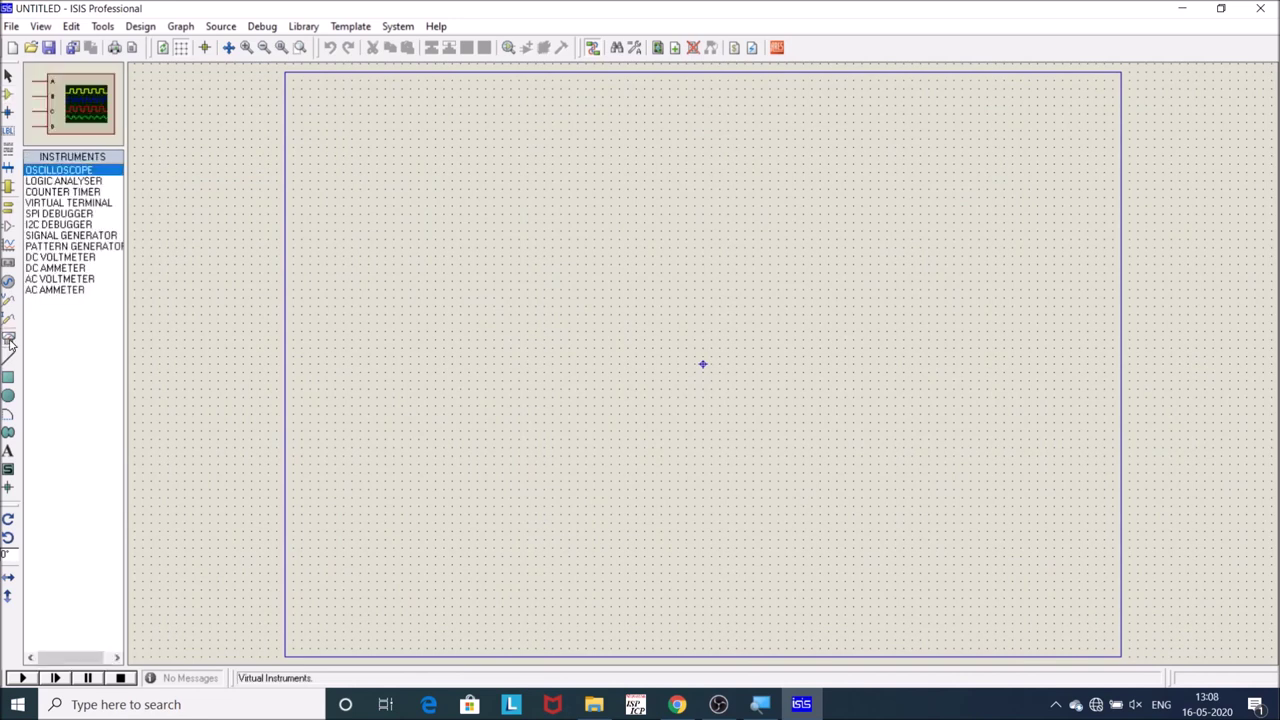
left_click(65, 192)
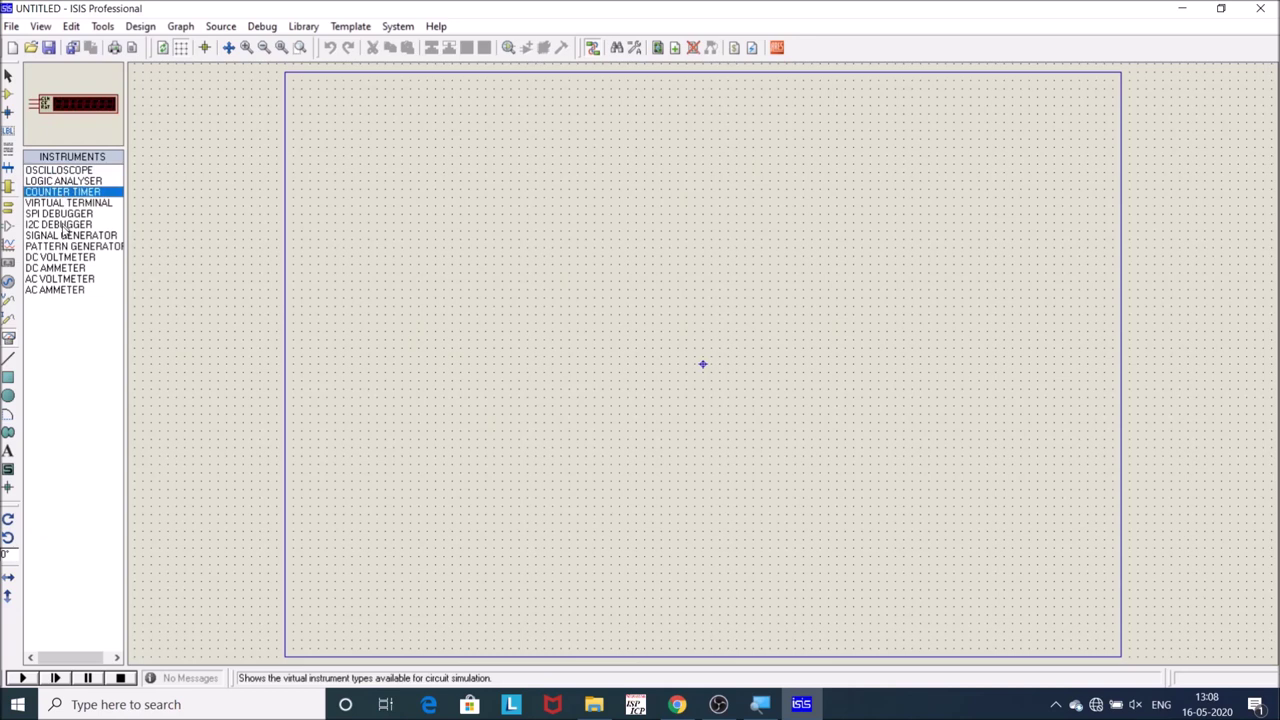
left_click(60, 280)
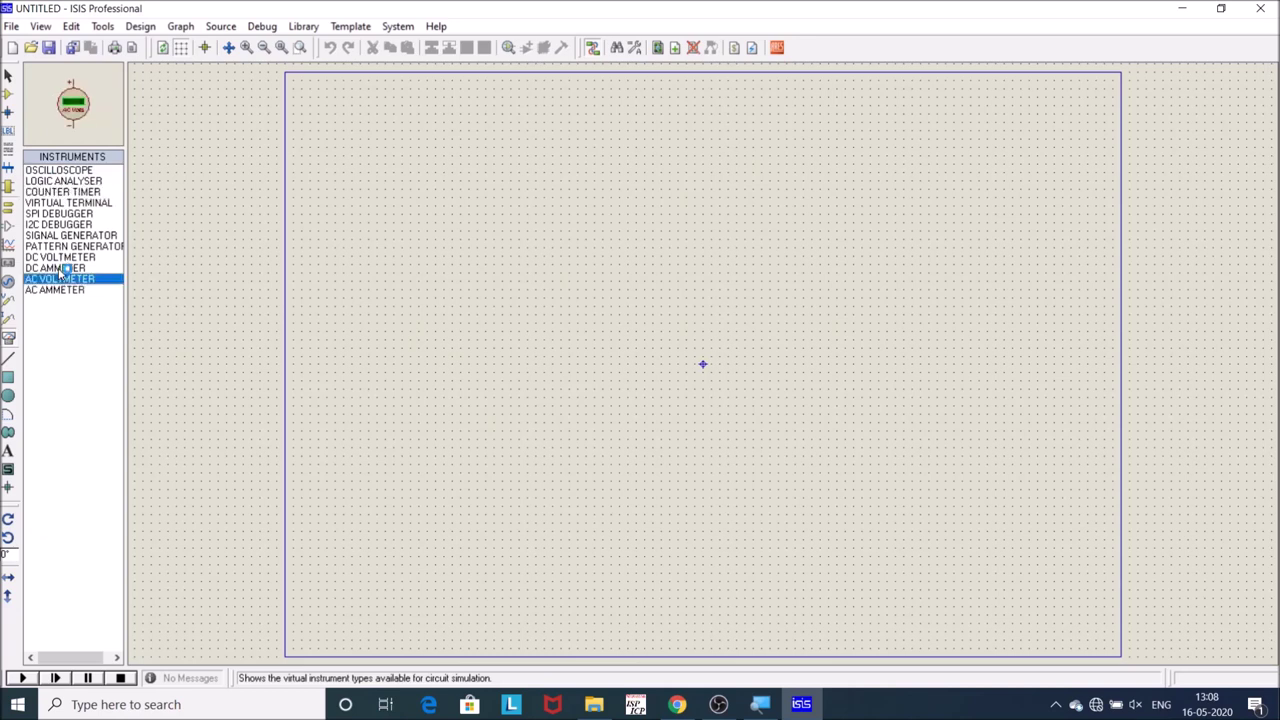
left_click(60, 268)
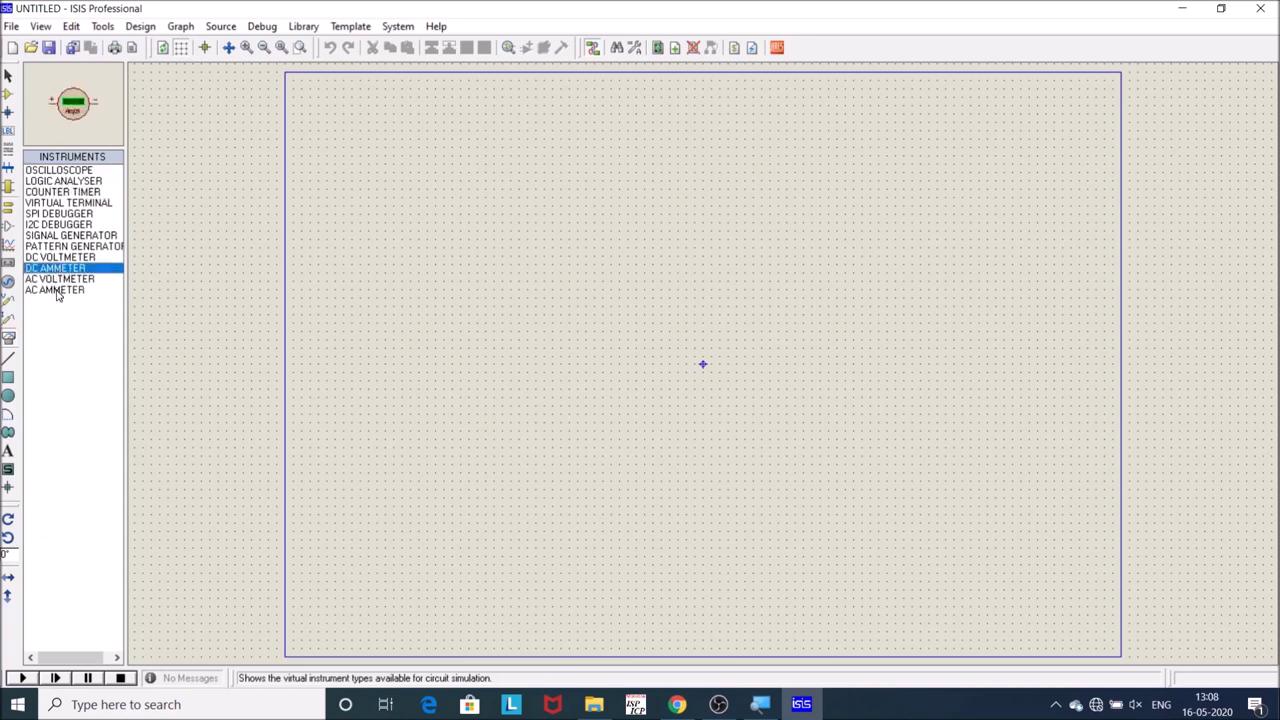